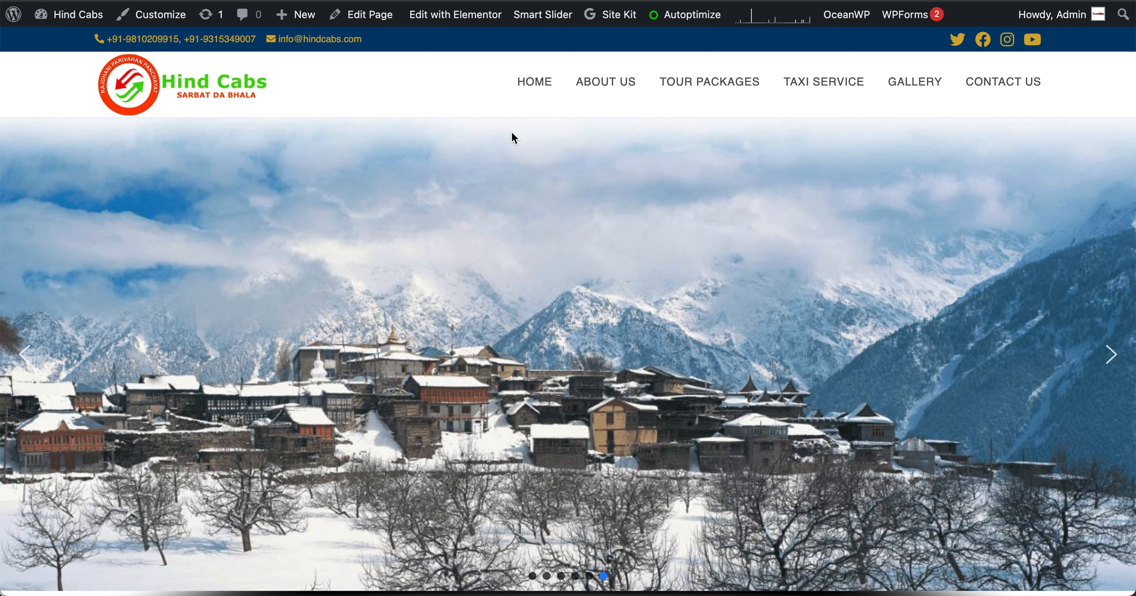
Step: Browse from the TOUR PACKAGES menu to the Group Tours card and view its two posters
scroll(512, 130, down, 15)
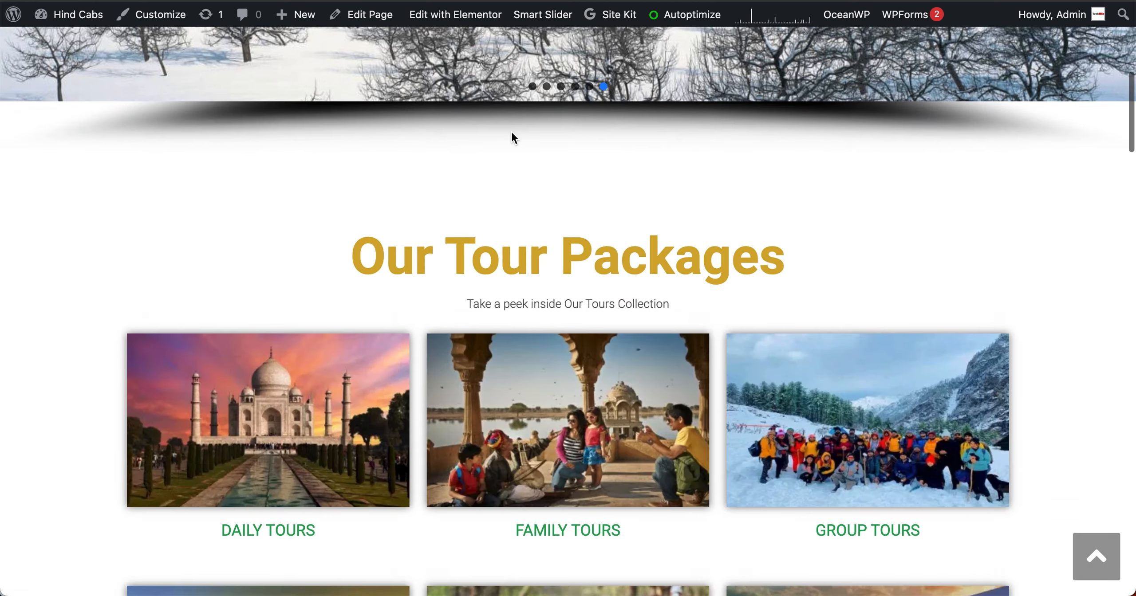
scroll(511, 130, up, 15)
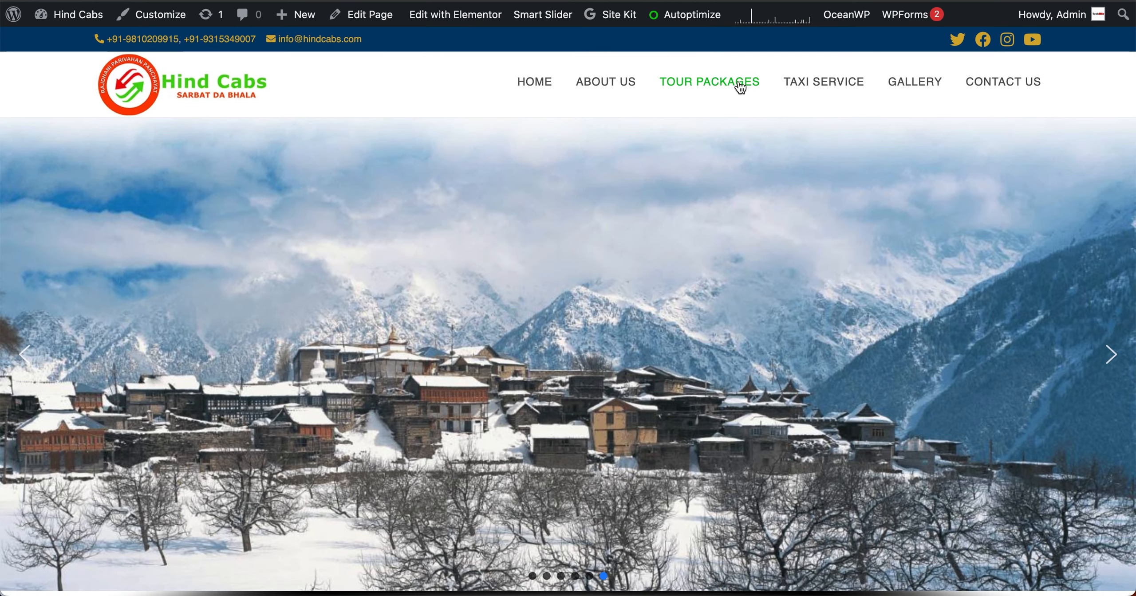
click(731, 84)
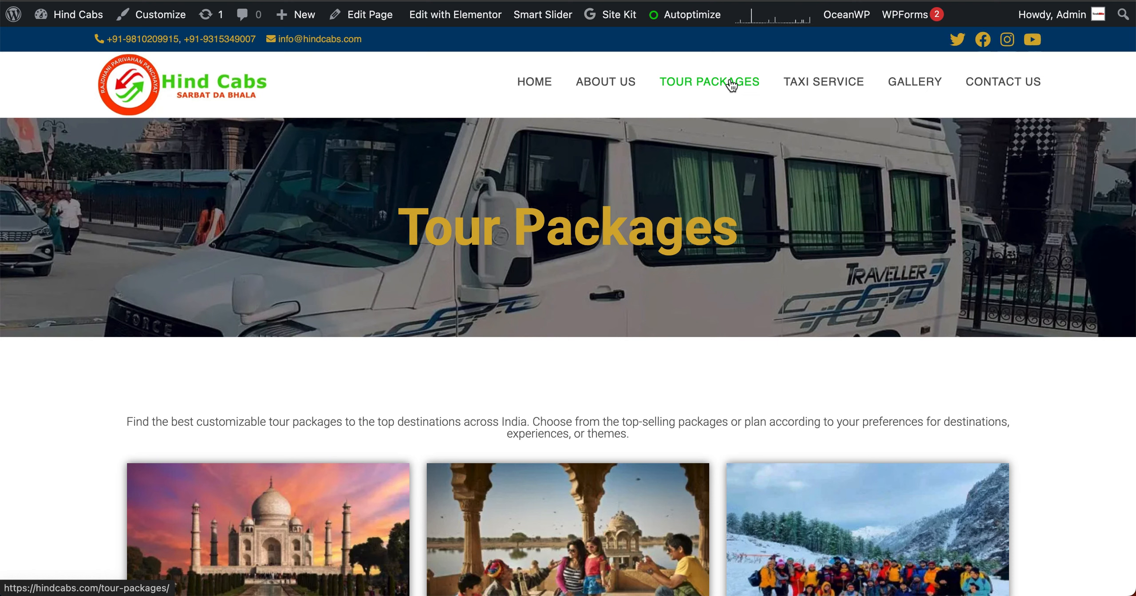
scroll(732, 84, down, 6)
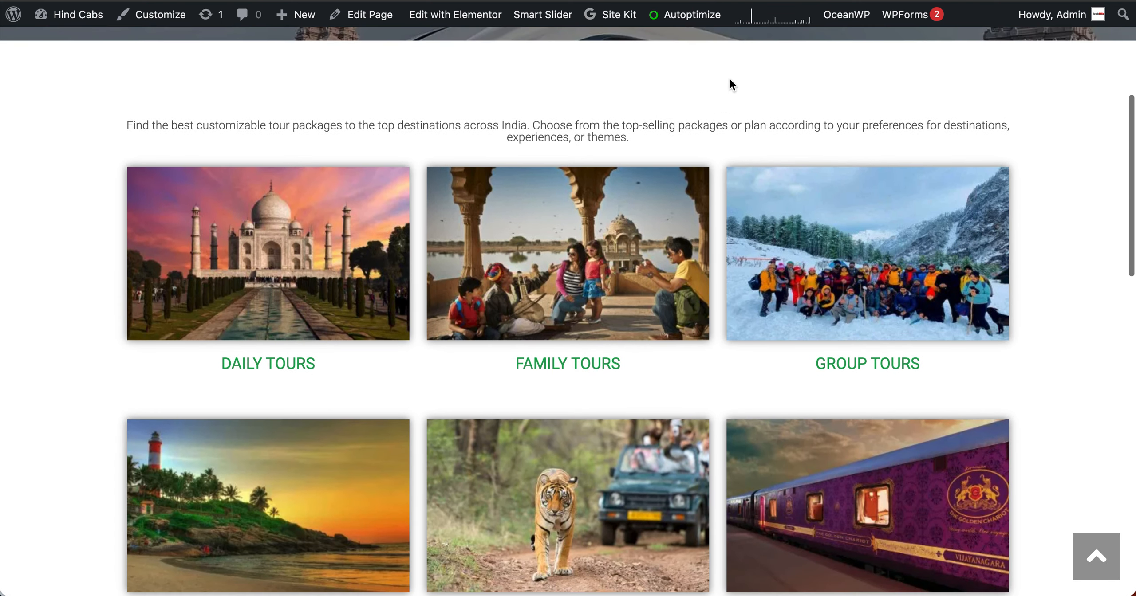
click(892, 276)
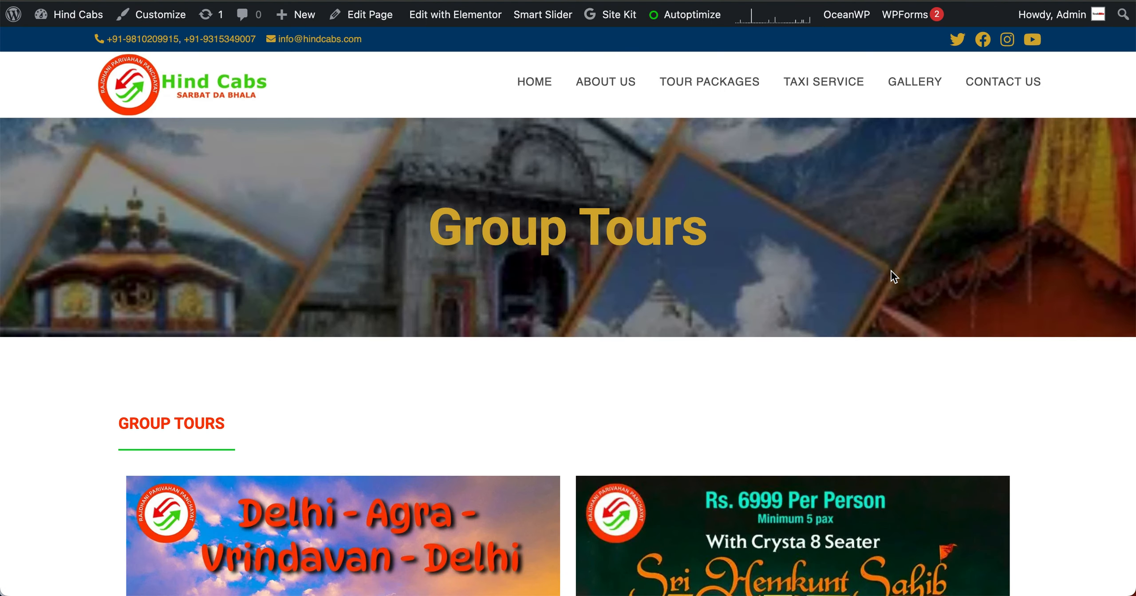
scroll(717, 398, down, 13)
scroll(718, 398, up, 5)
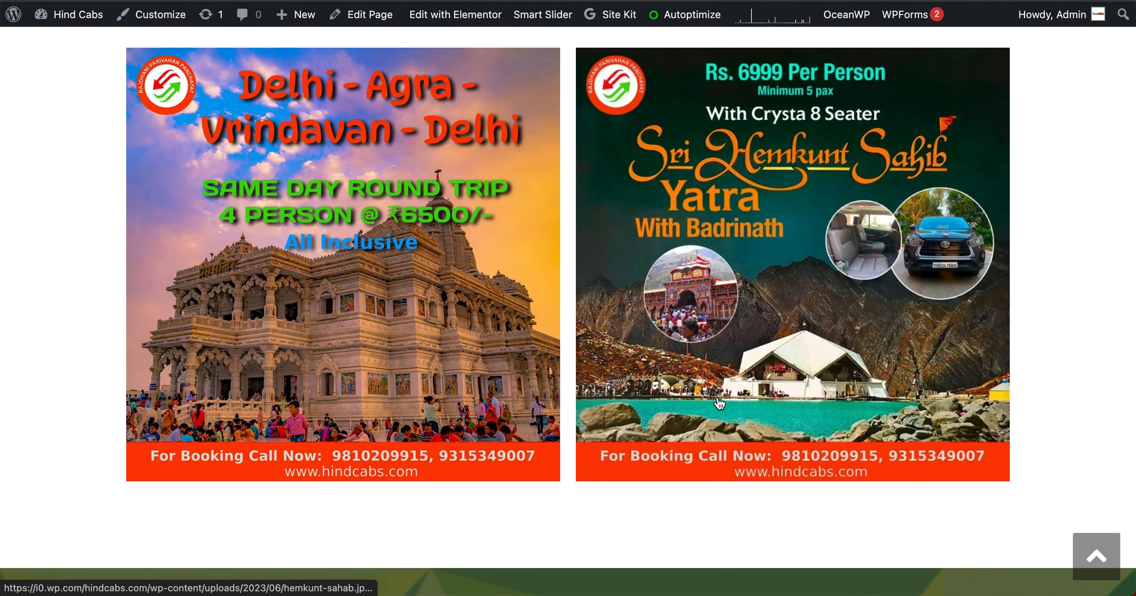
scroll(719, 404, up, 10)
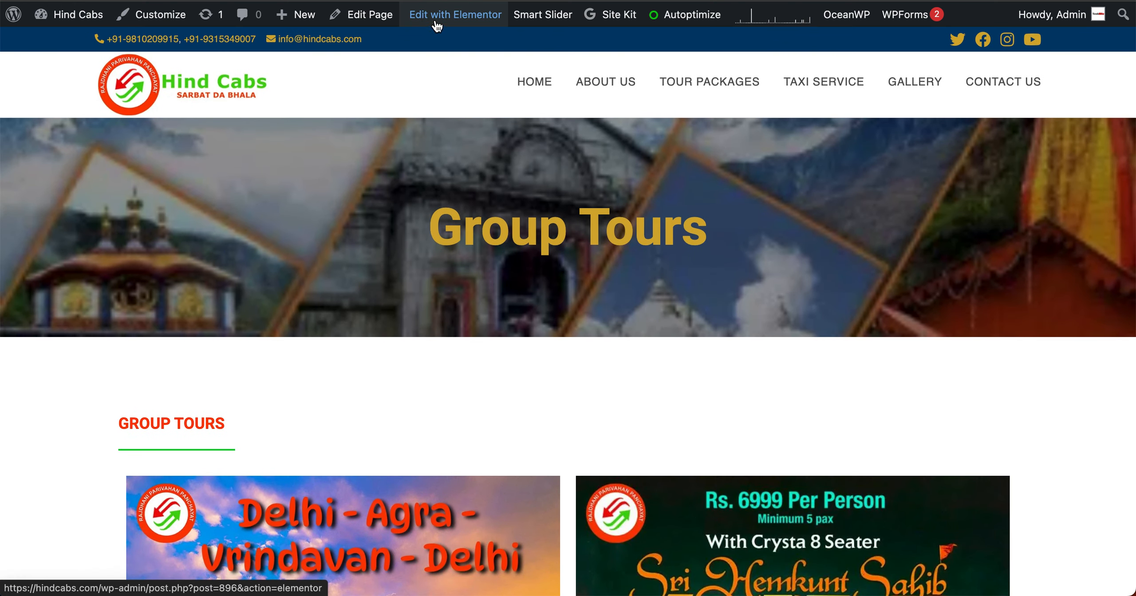
Step: Open the Group Tours page in Elementor and close the Navigator panel
mouse_move(446, 22)
click(447, 21)
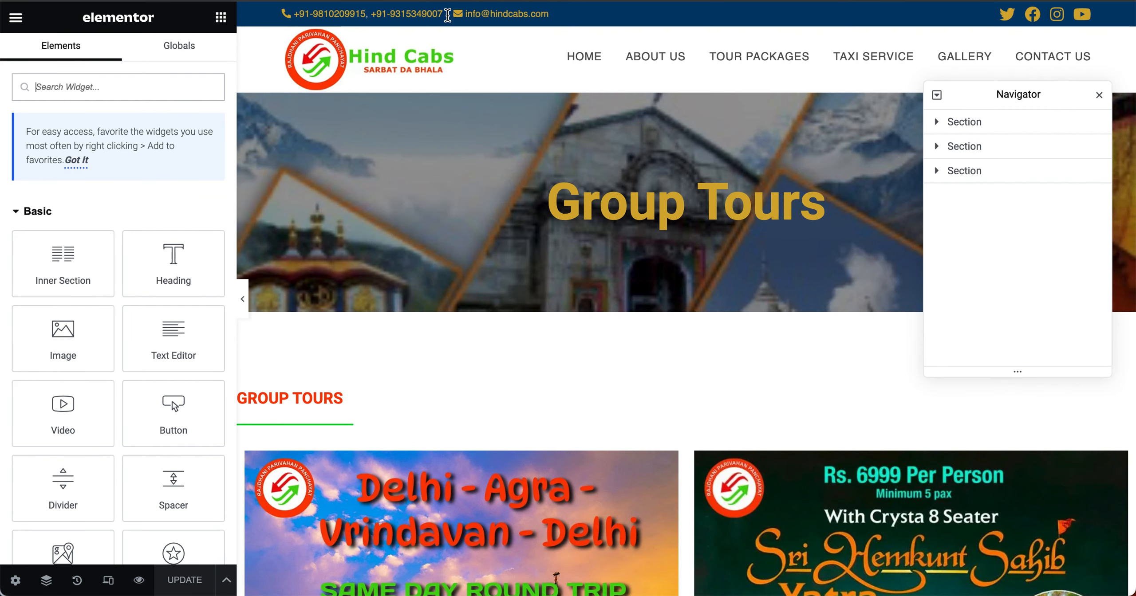
click(1099, 95)
scroll(615, 421, down, 6)
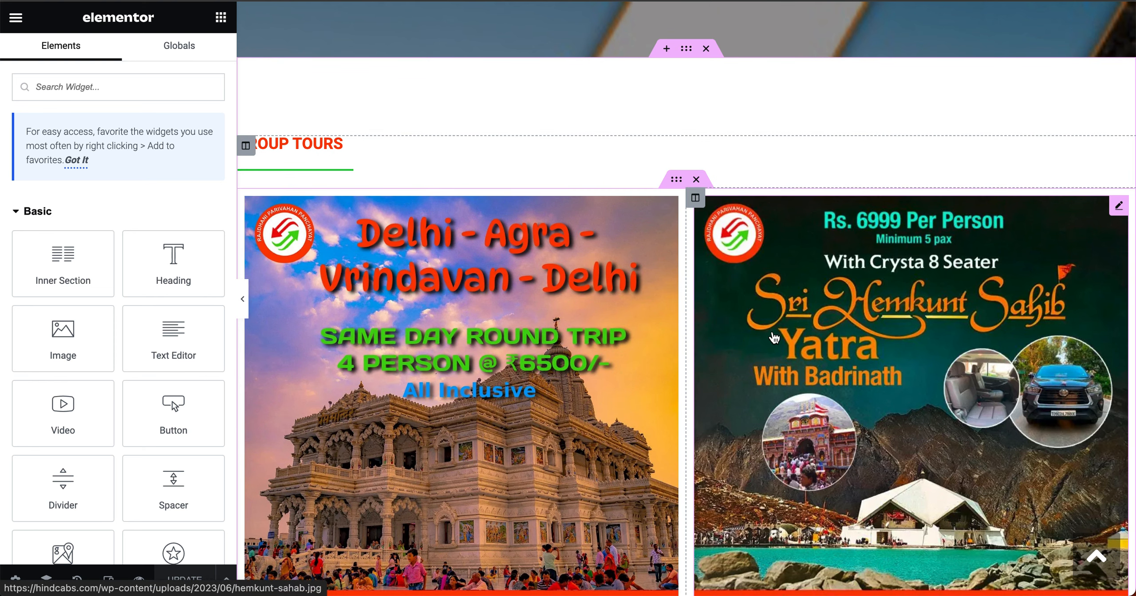
scroll(774, 338, down, 4)
scroll(775, 338, up, 1)
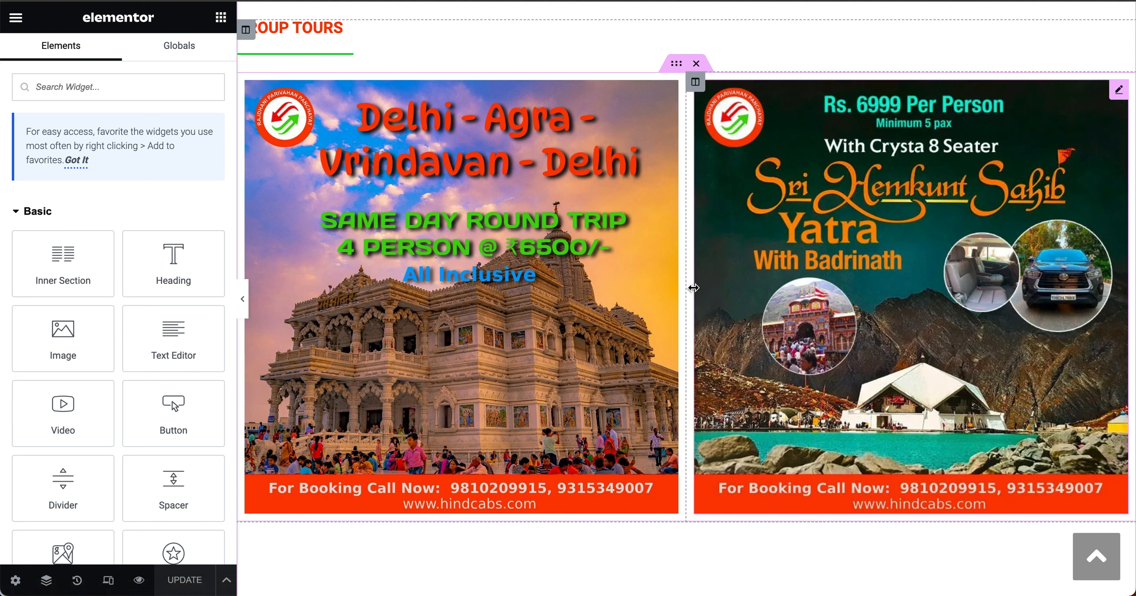
Step: Duplicate the inner section holding the two tour posters
right_click(676, 65)
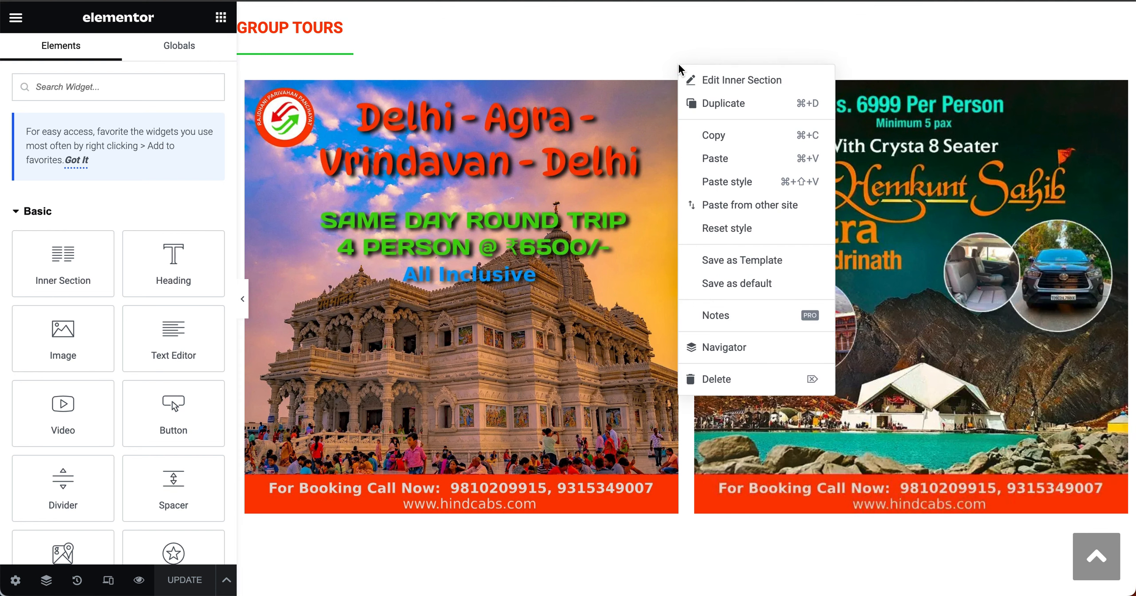
click(724, 106)
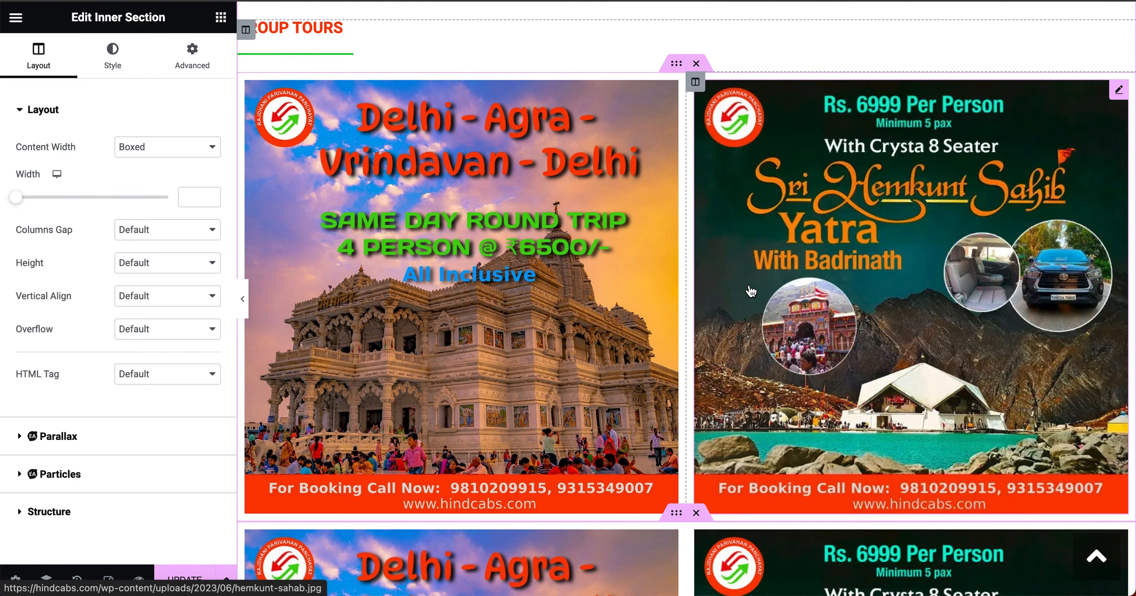
scroll(751, 292, down, 10)
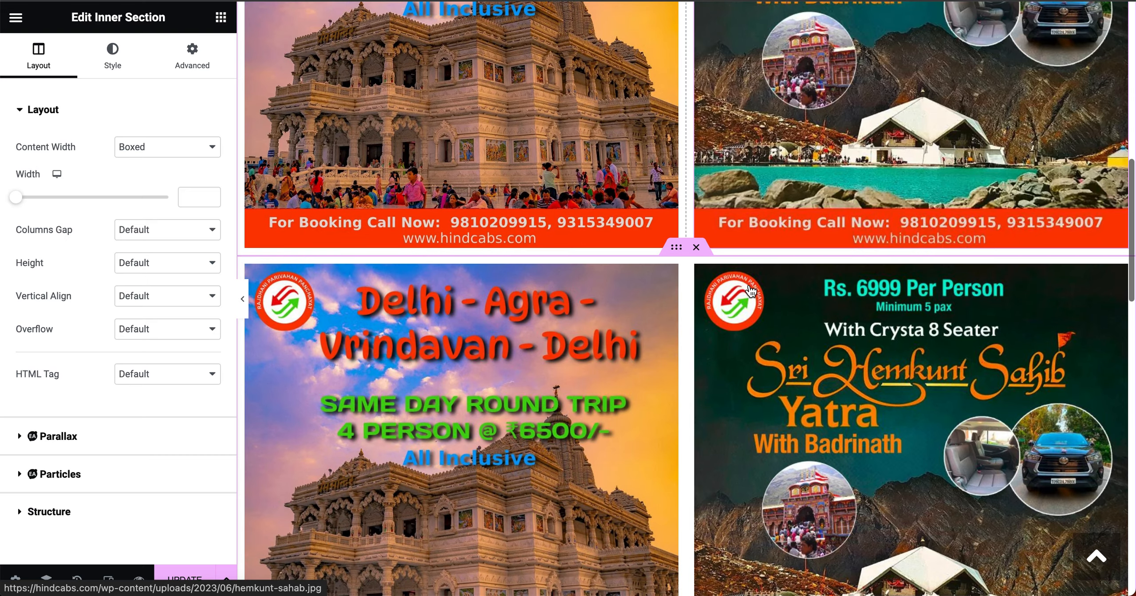
scroll(750, 292, up, 1)
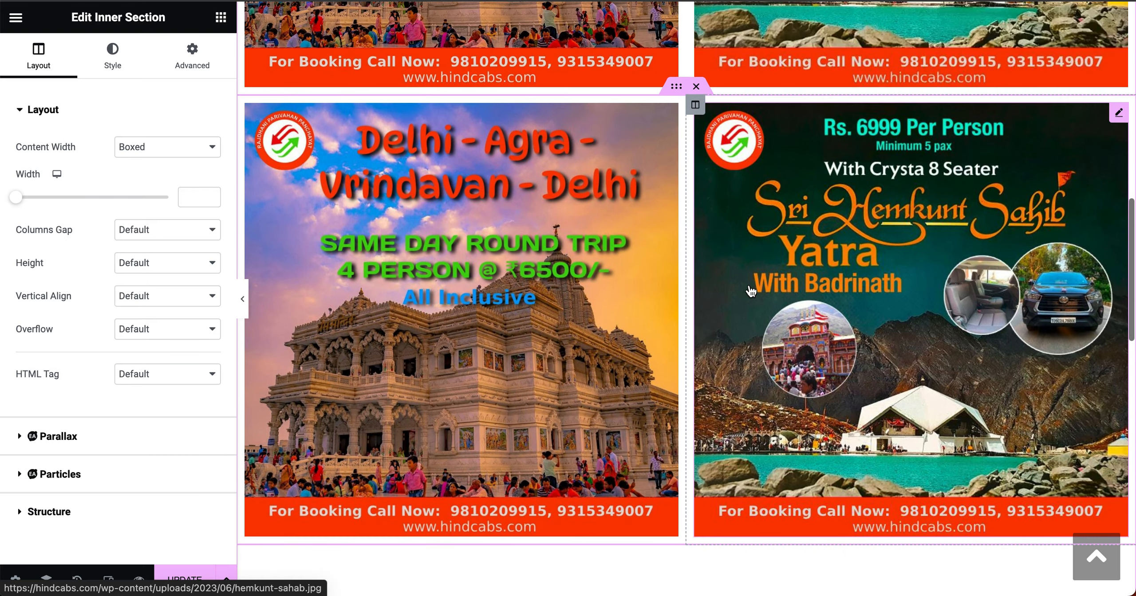
scroll(751, 291, up, 6)
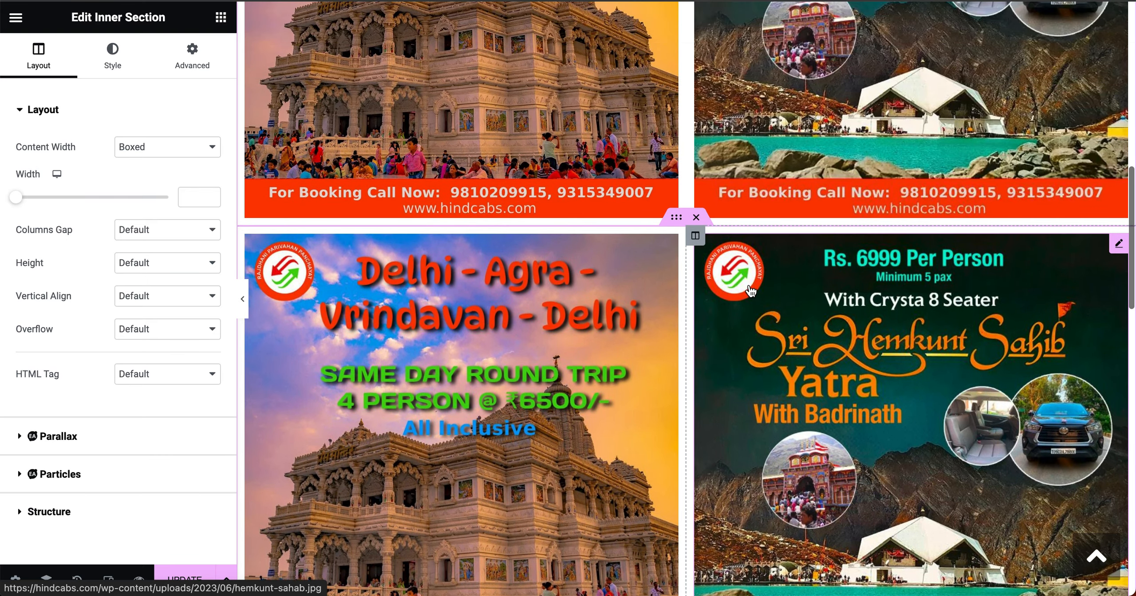
scroll(750, 291, up, 1)
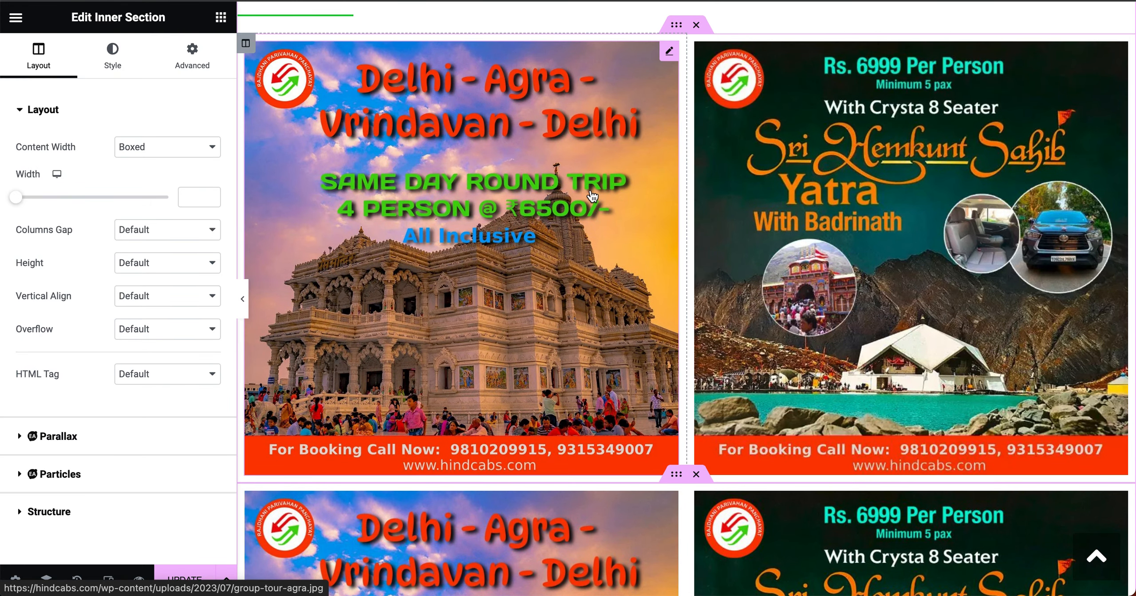
Step: Upload the Coming Soon image from Downloads and use it as the left poster
click(669, 51)
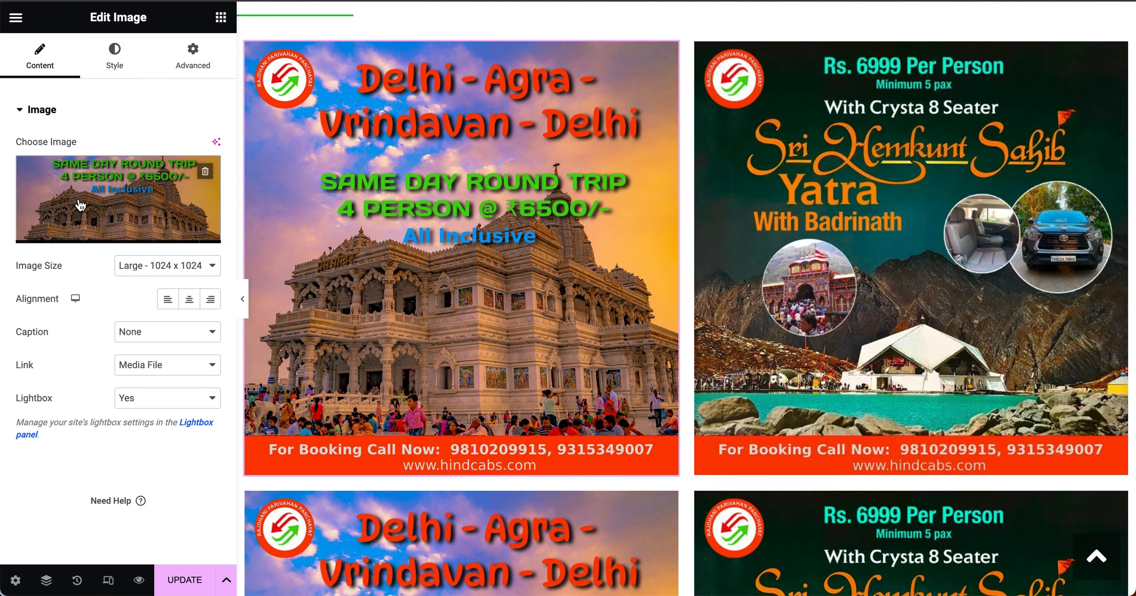
mouse_move(130, 200)
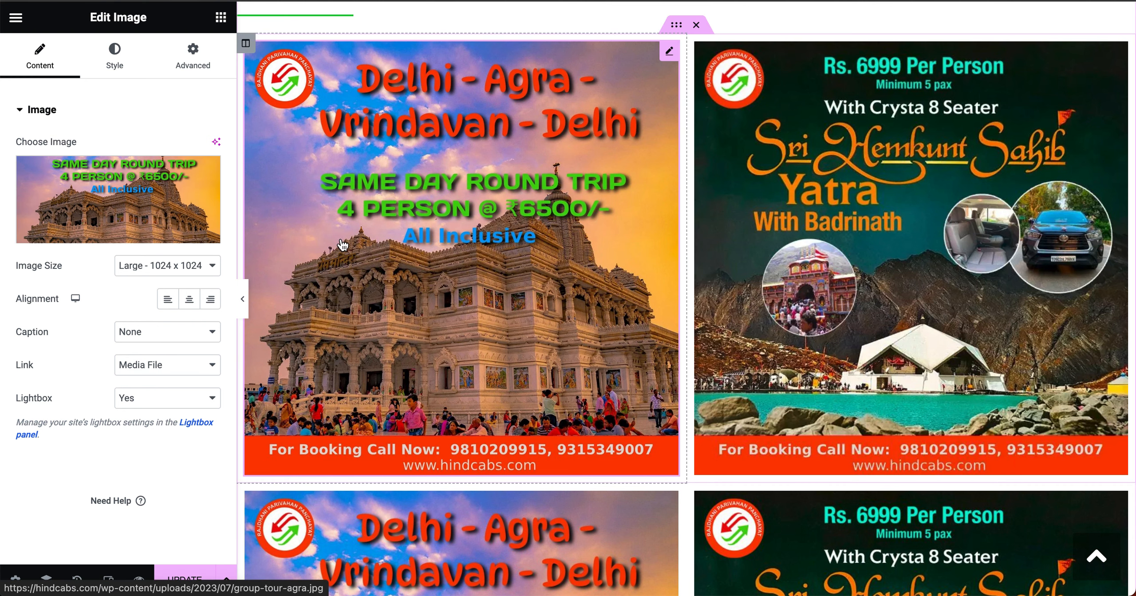
click(122, 197)
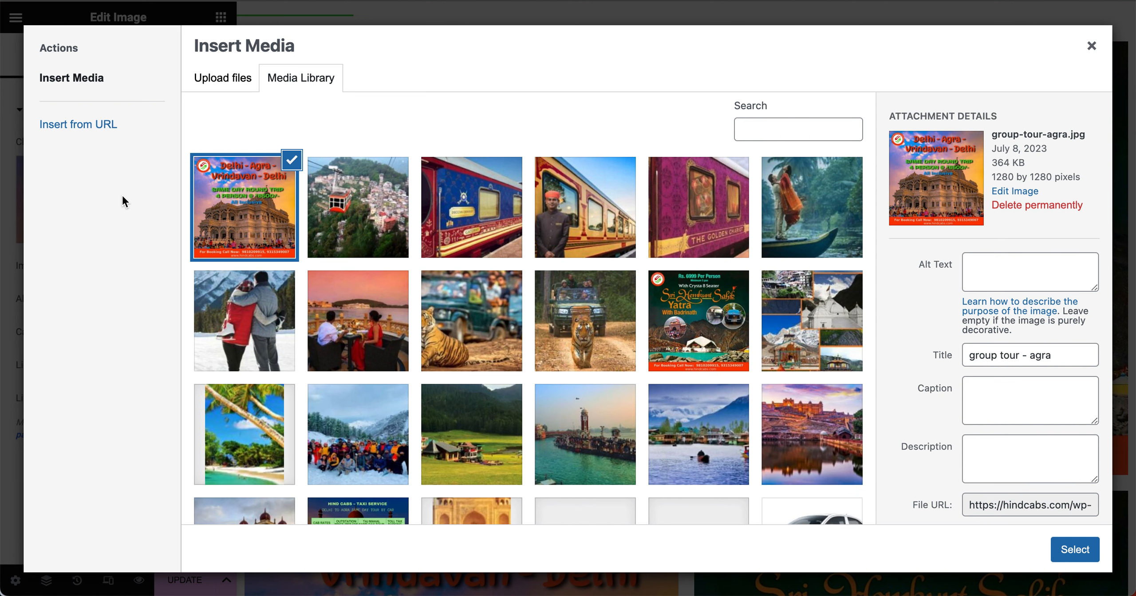
click(231, 74)
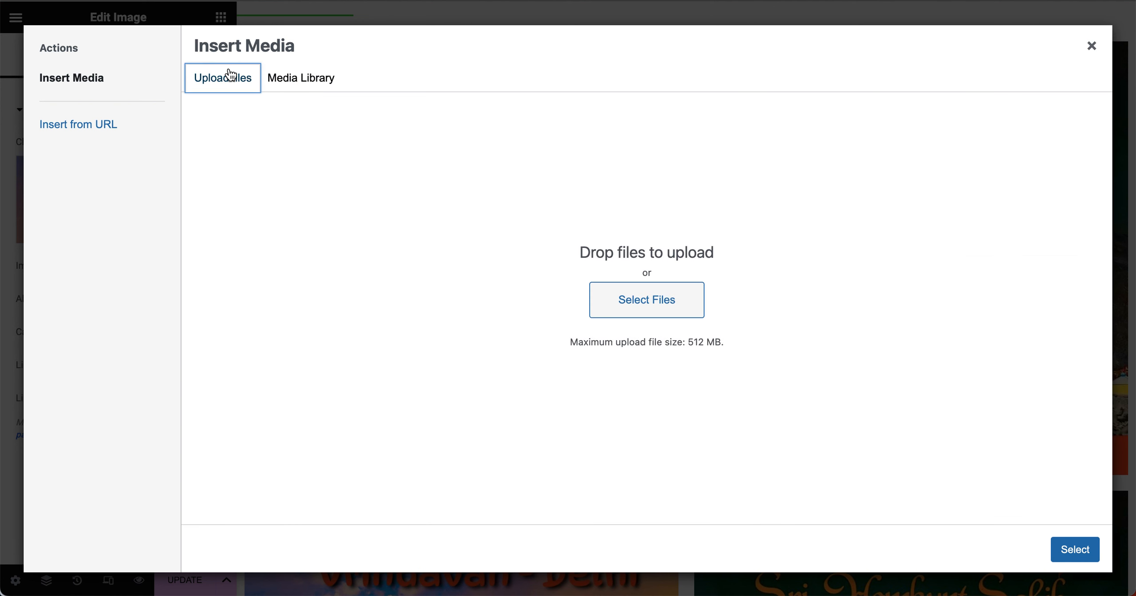
click(638, 300)
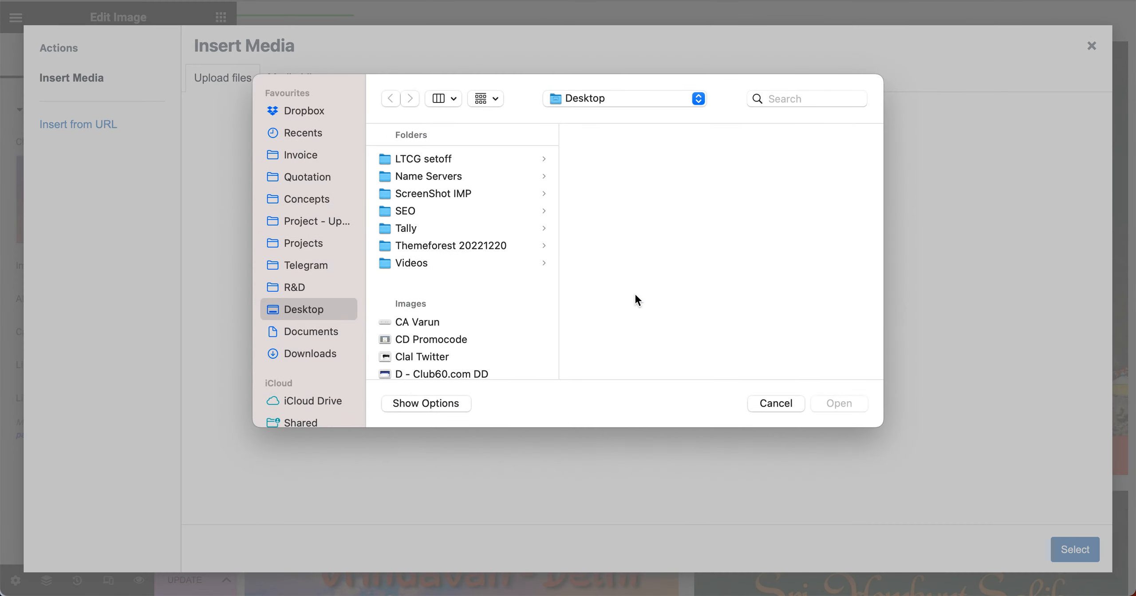
click(304, 354)
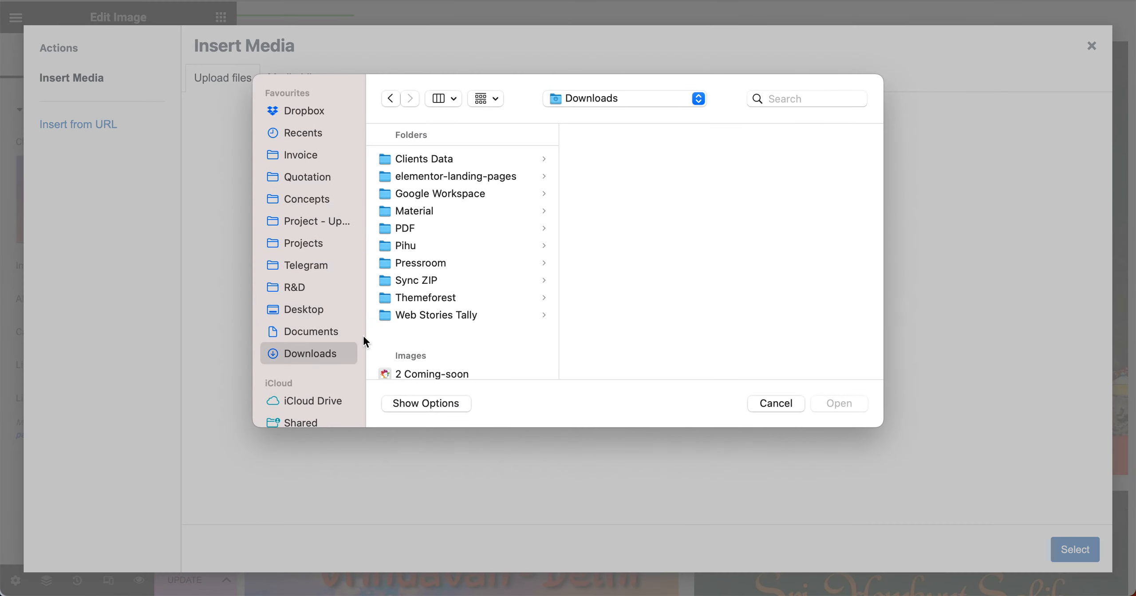
scroll(412, 321, down, 5)
click(430, 273)
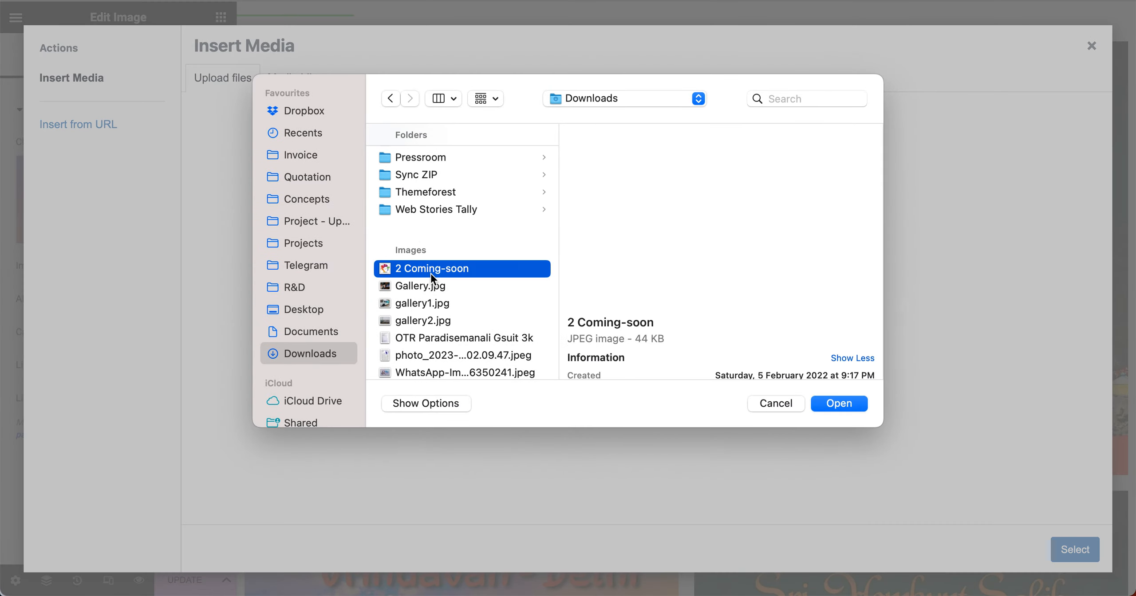
click(839, 404)
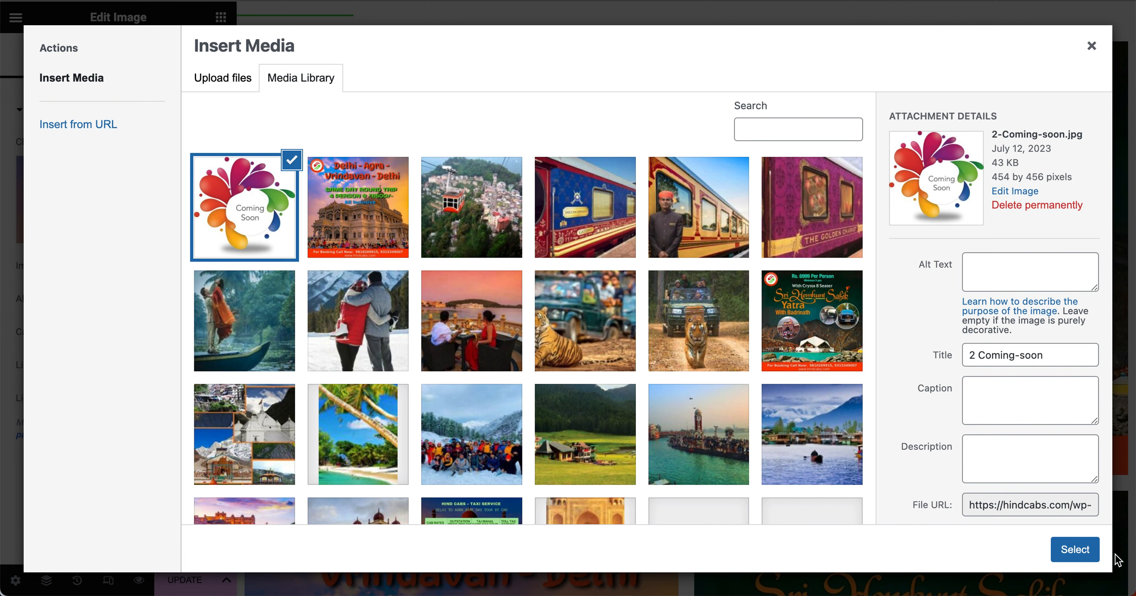
click(1076, 549)
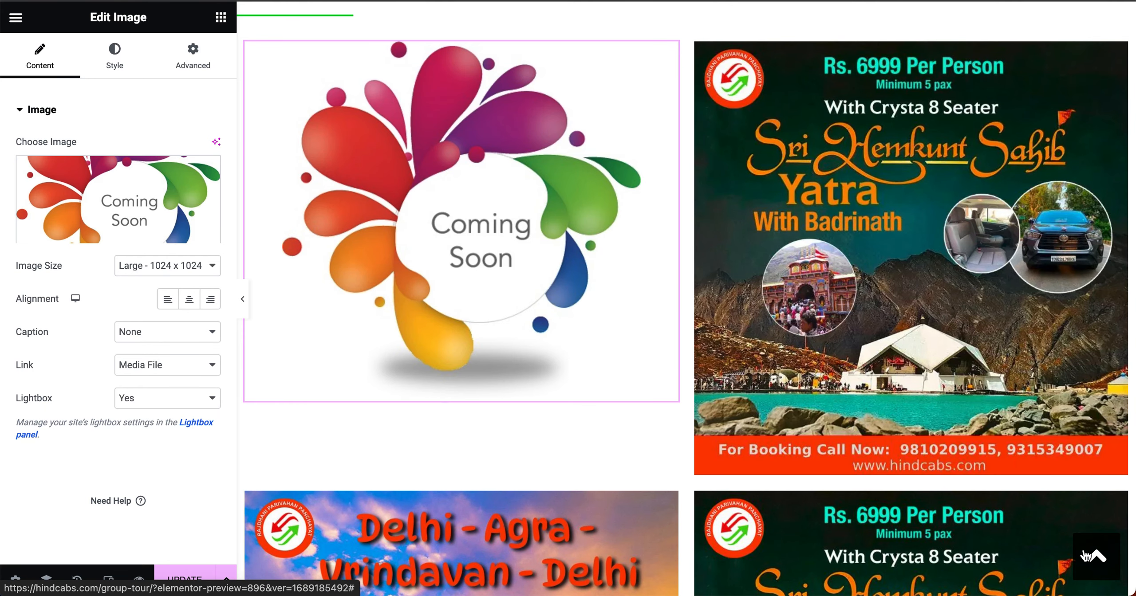
scroll(647, 320, up, 3)
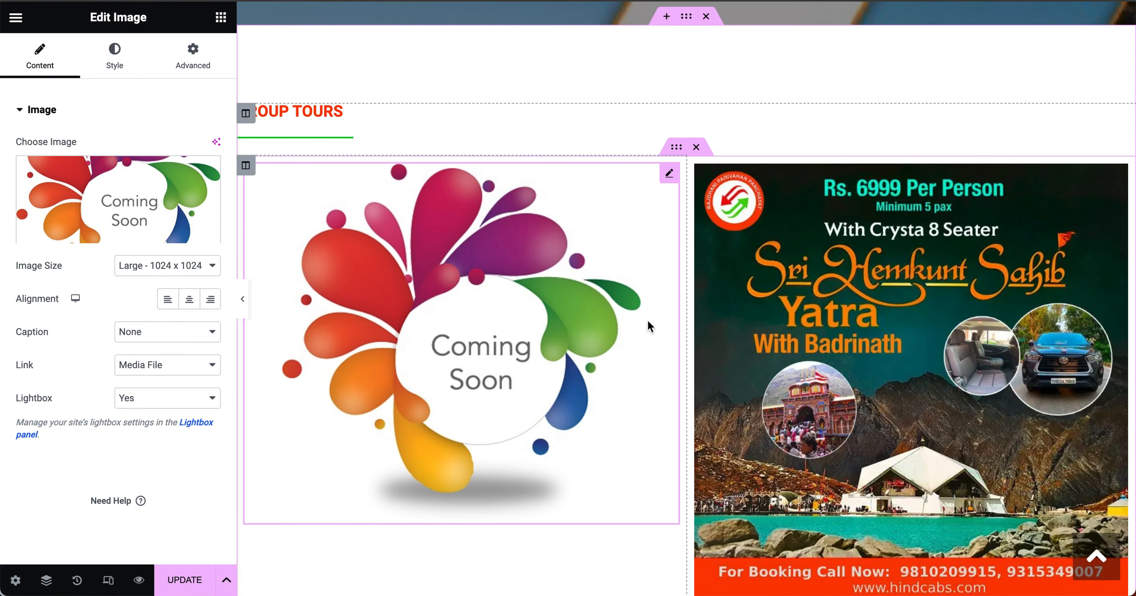
scroll(647, 320, down, 2)
Step: Replace the Hemkunt Sahib poster with delhi-agra-one-day-tour.jpeg from the Media Library
click(1117, 100)
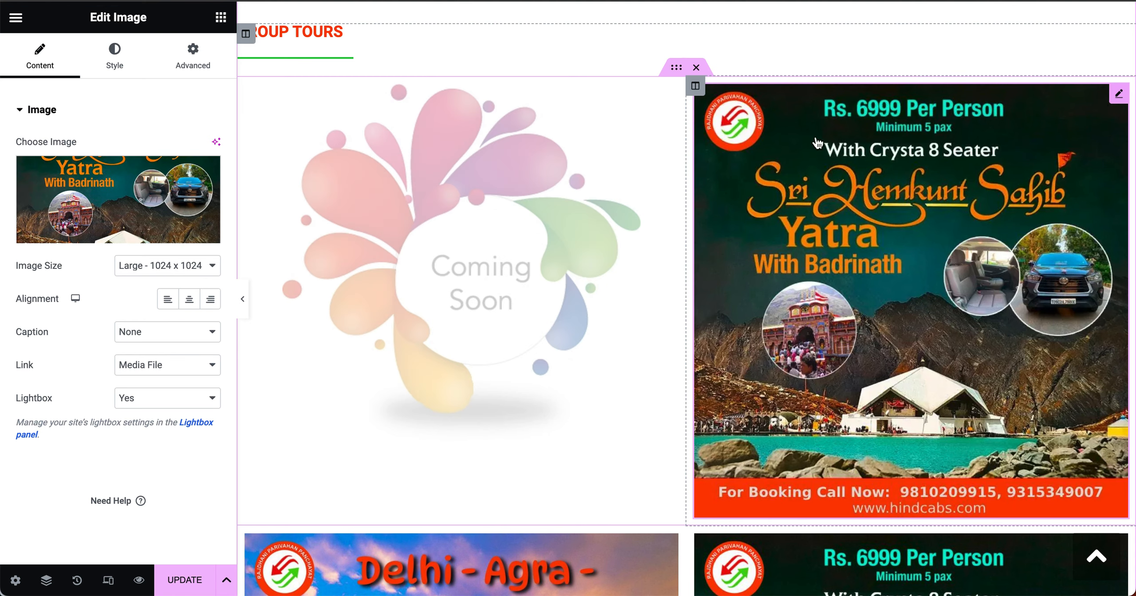
click(118, 200)
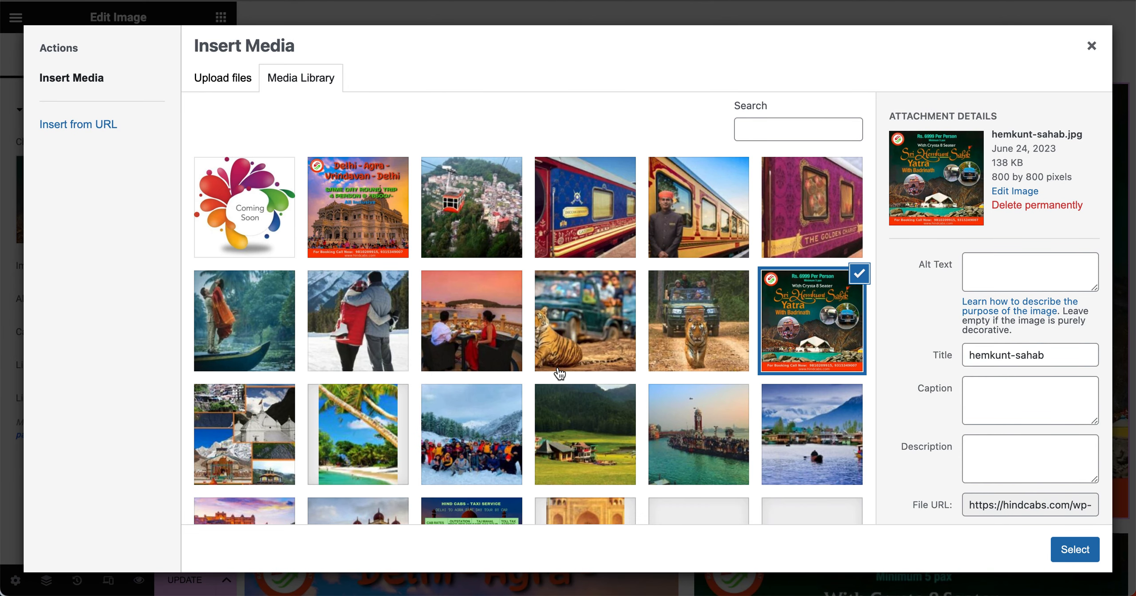
scroll(560, 376, down, 5)
click(465, 355)
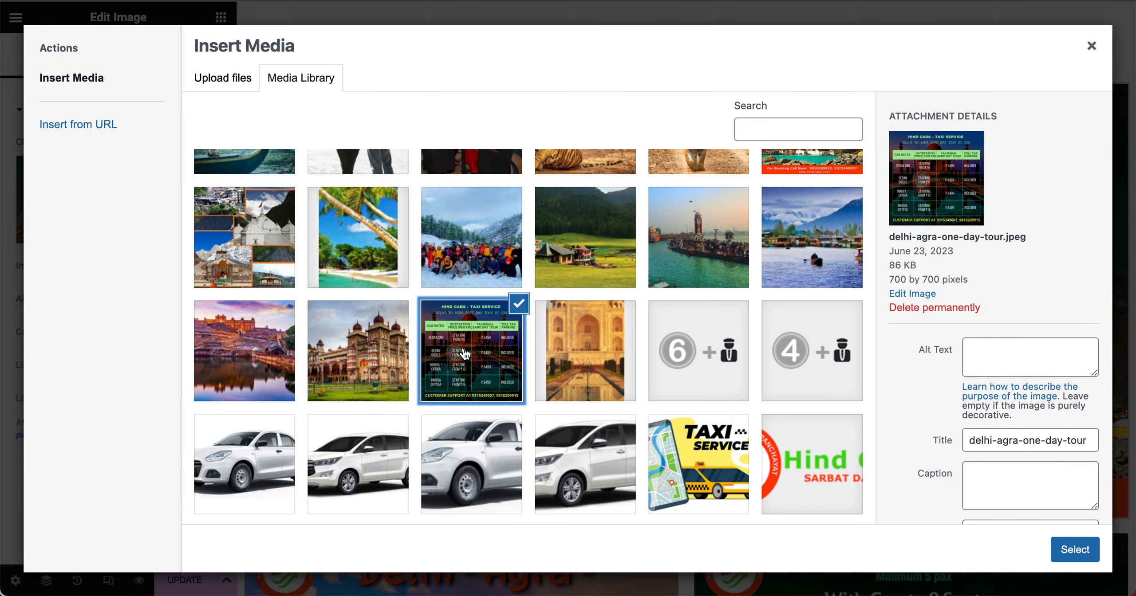
click(1073, 552)
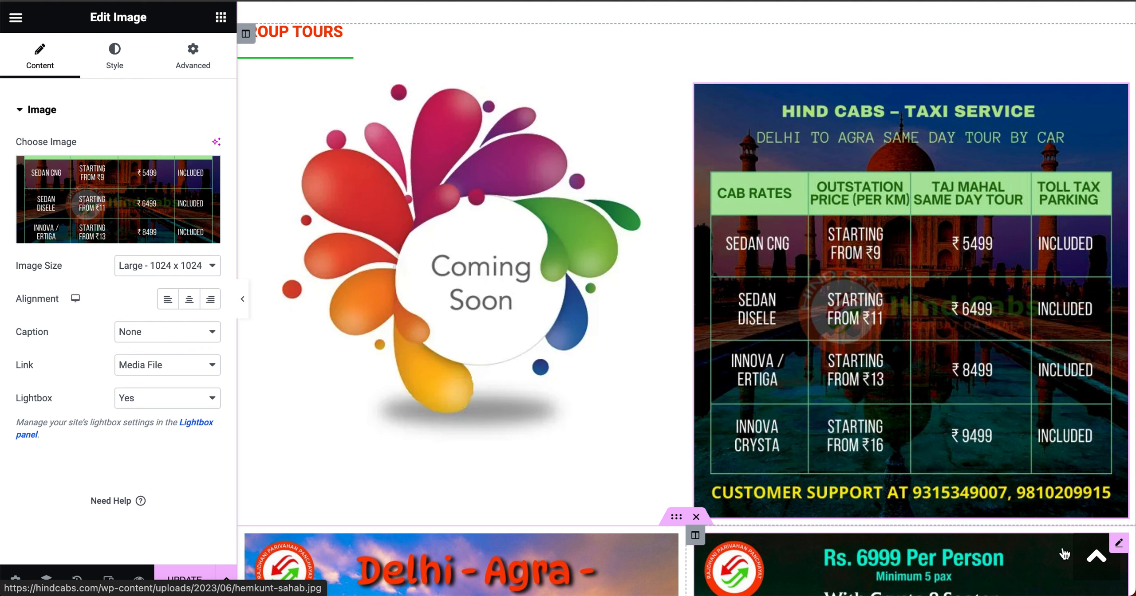
scroll(876, 348, down, 2)
scroll(876, 347, down, 9)
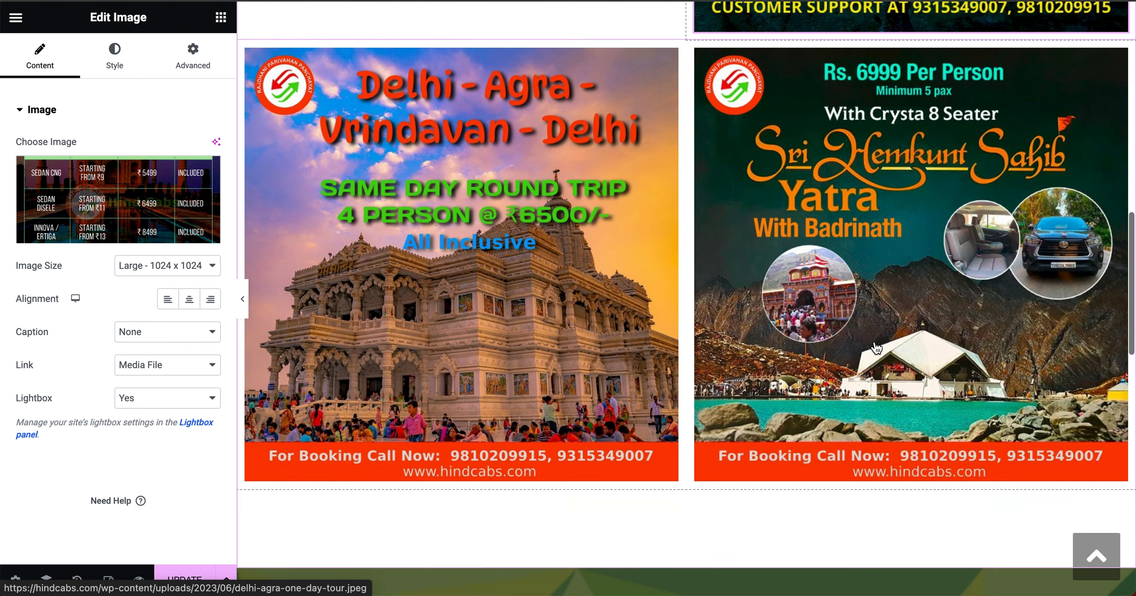
scroll(876, 347, up, 5)
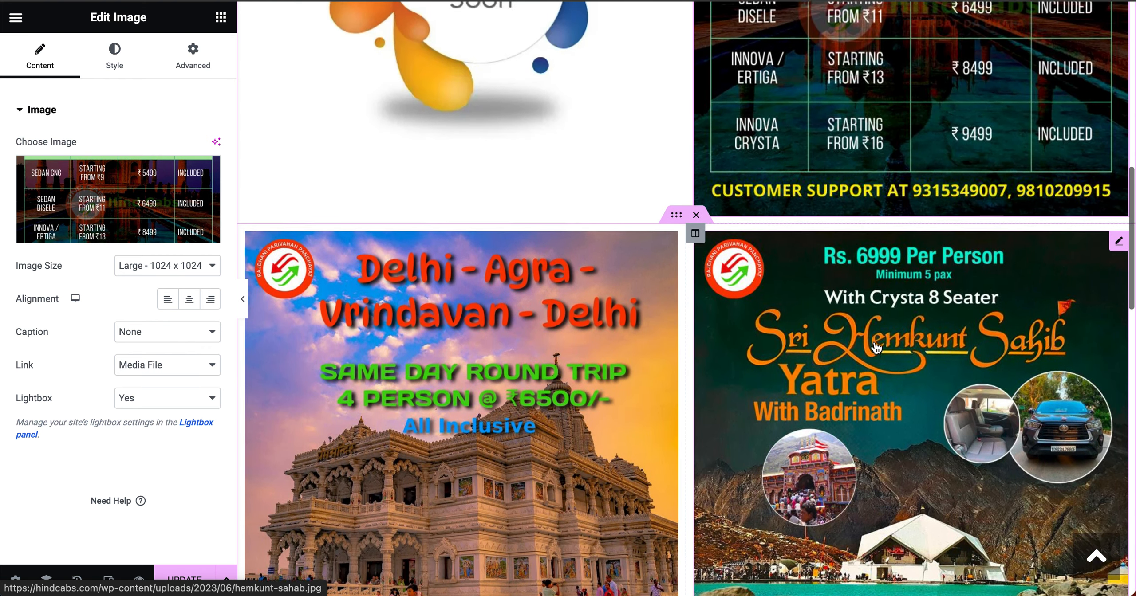
scroll(877, 347, up, 3)
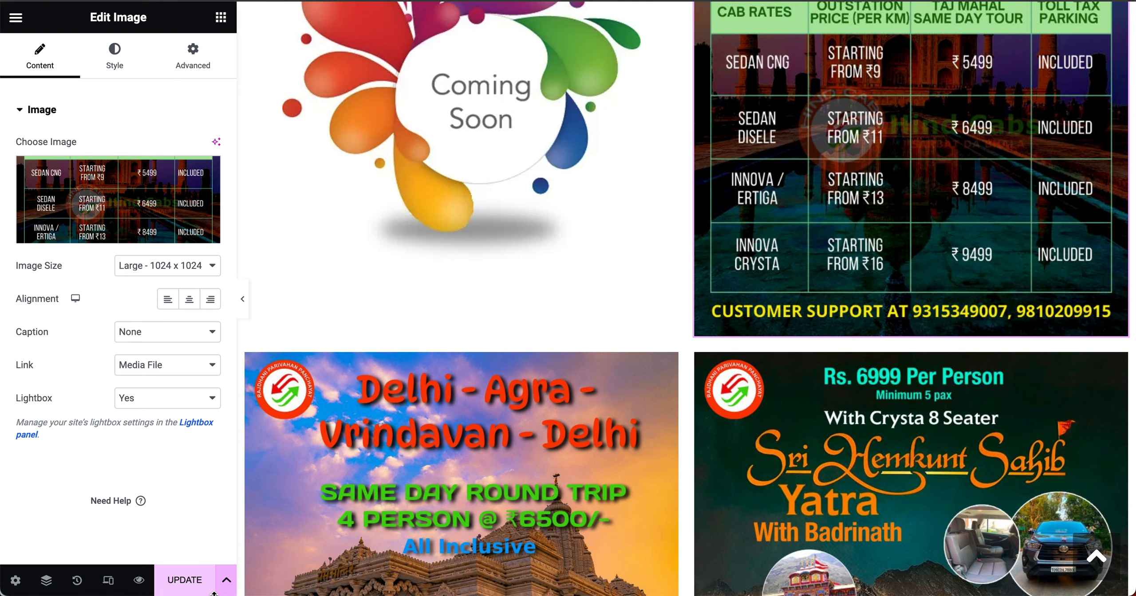
Step: Update the page to save the new poster row
click(182, 578)
click(187, 583)
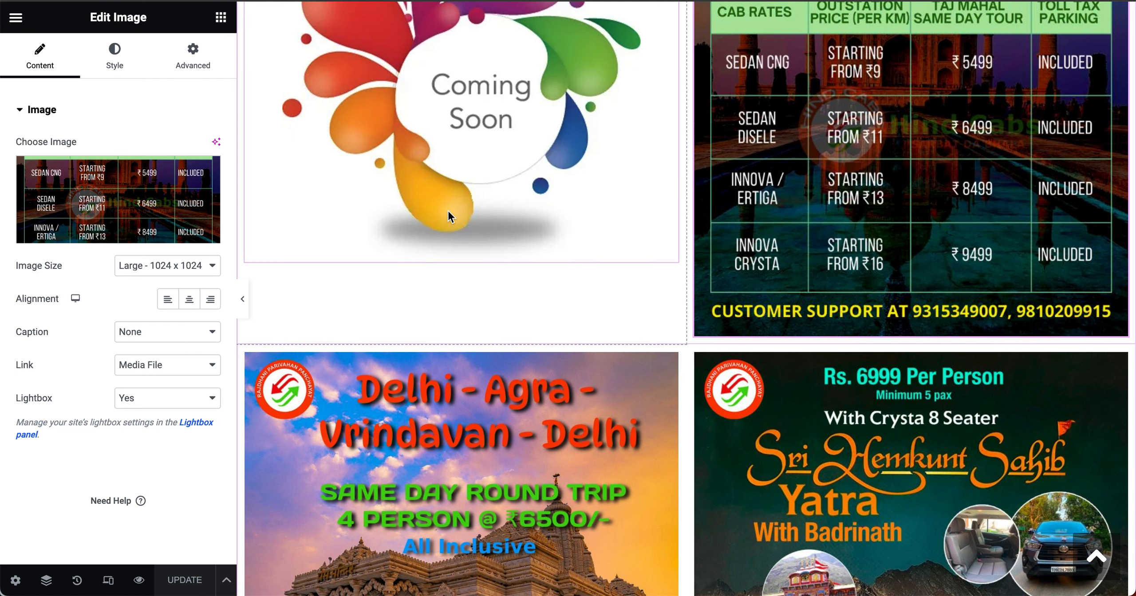
scroll(472, 206, up, 3)
scroll(472, 205, up, 1)
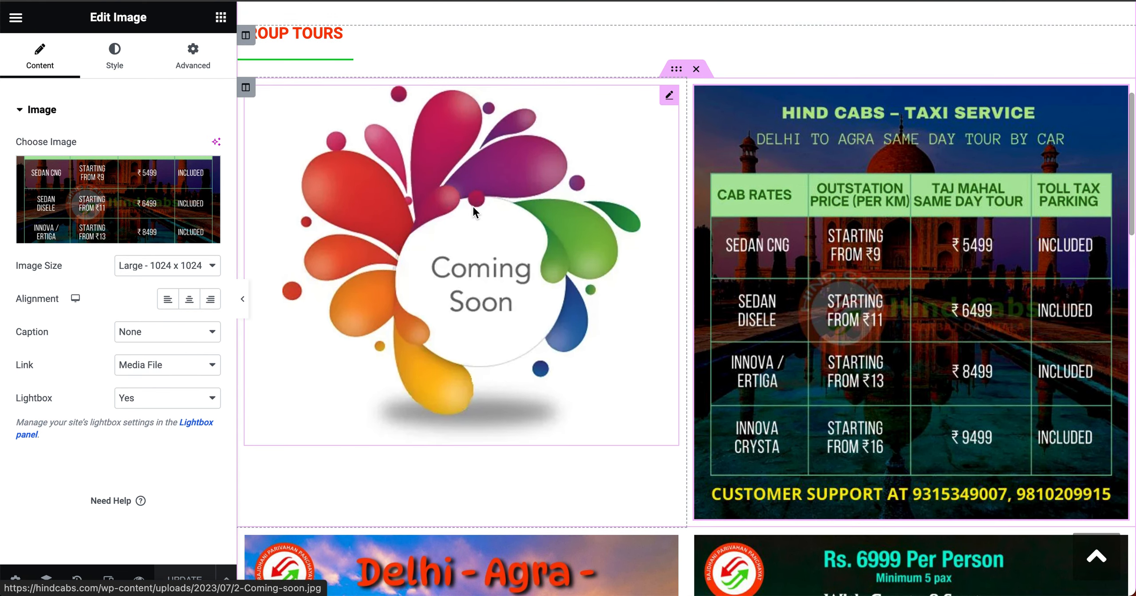
Step: Load hindcabs.com in a private window and browse Tour Packages to the live Group Tours row
key(super+shift+n)
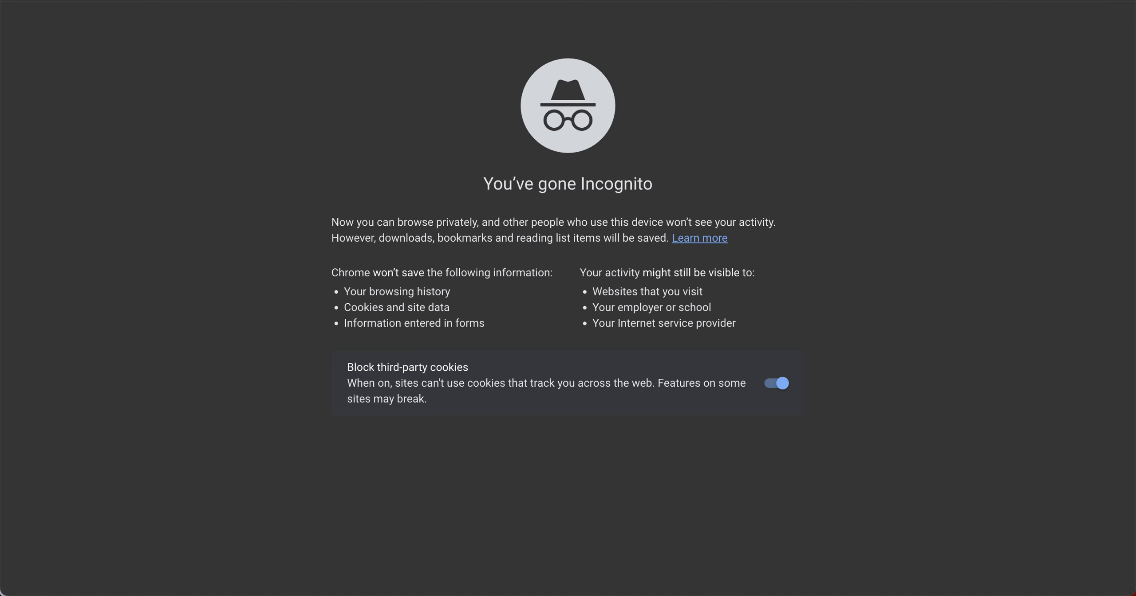
text(hind)
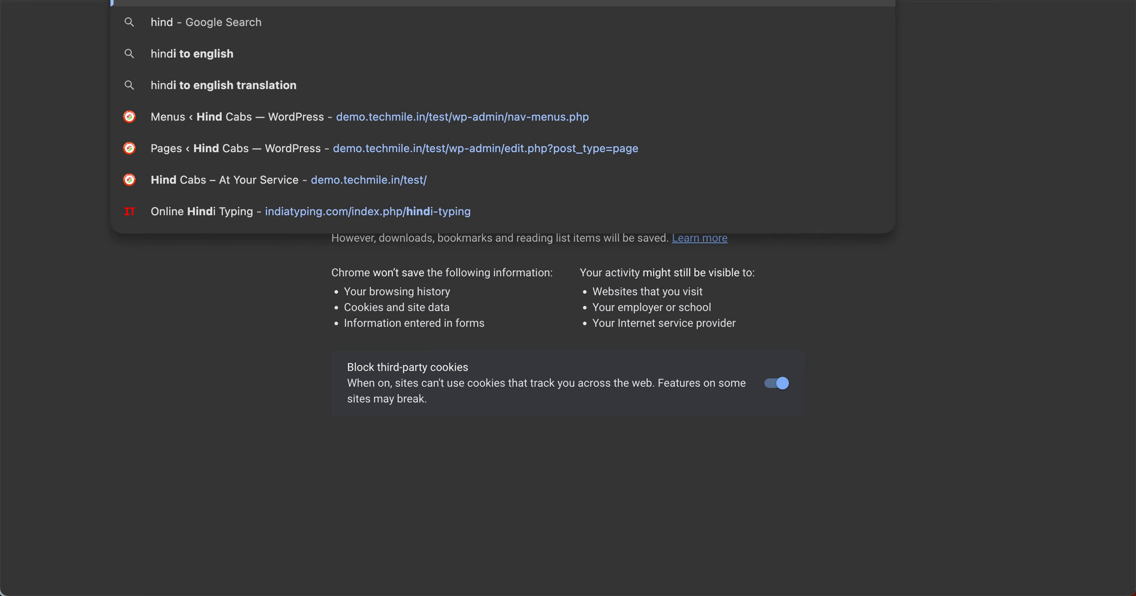
text(cabs.com)
key(Return)
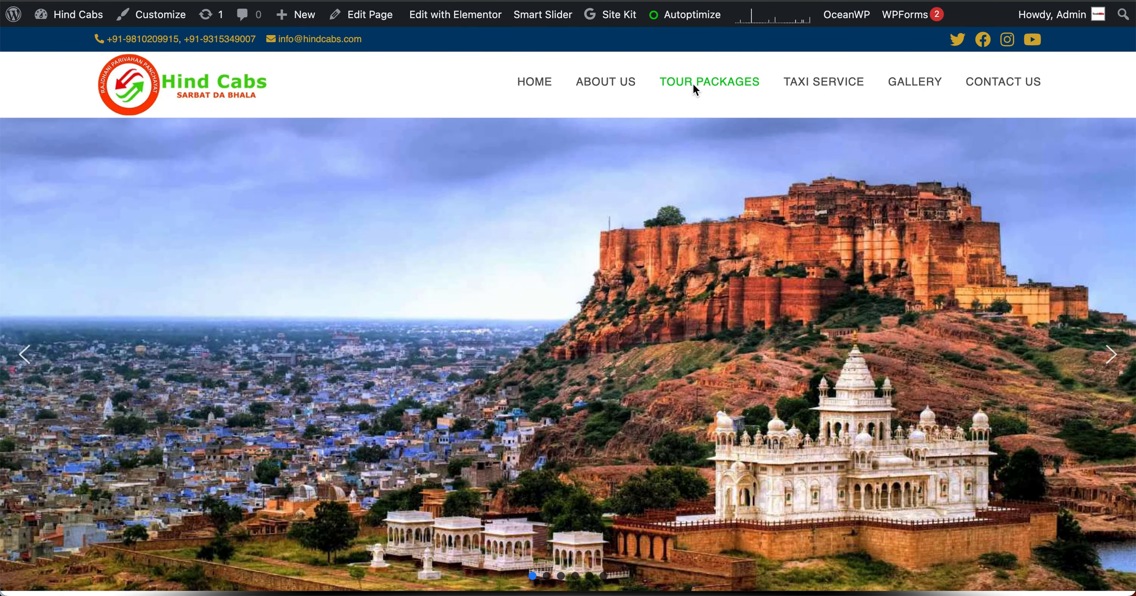
click(694, 86)
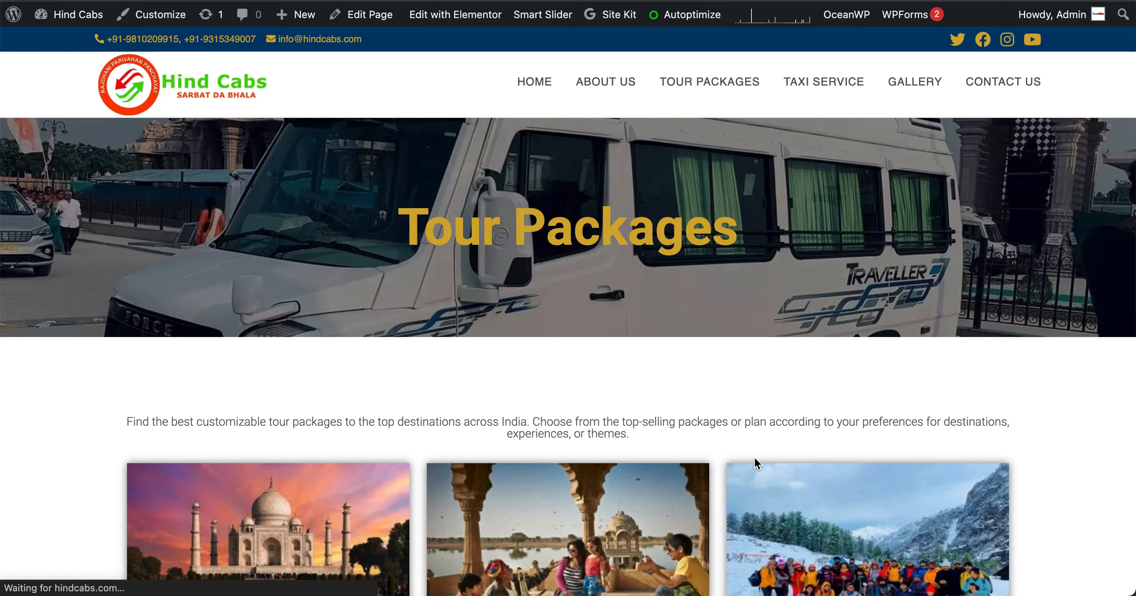
scroll(756, 462, down, 4)
click(906, 339)
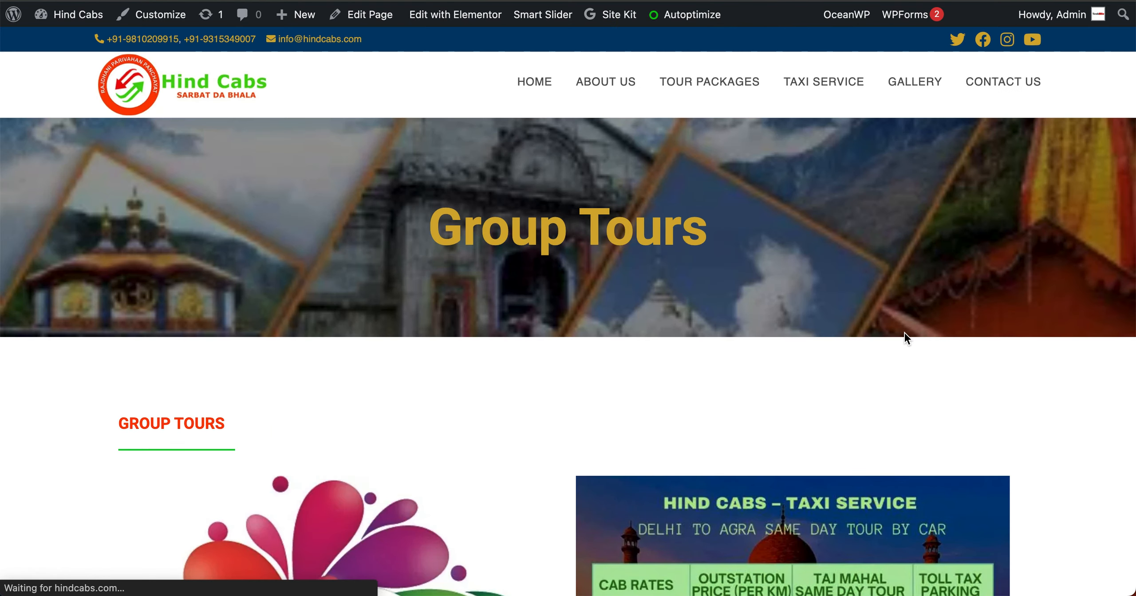
scroll(903, 332, down, 7)
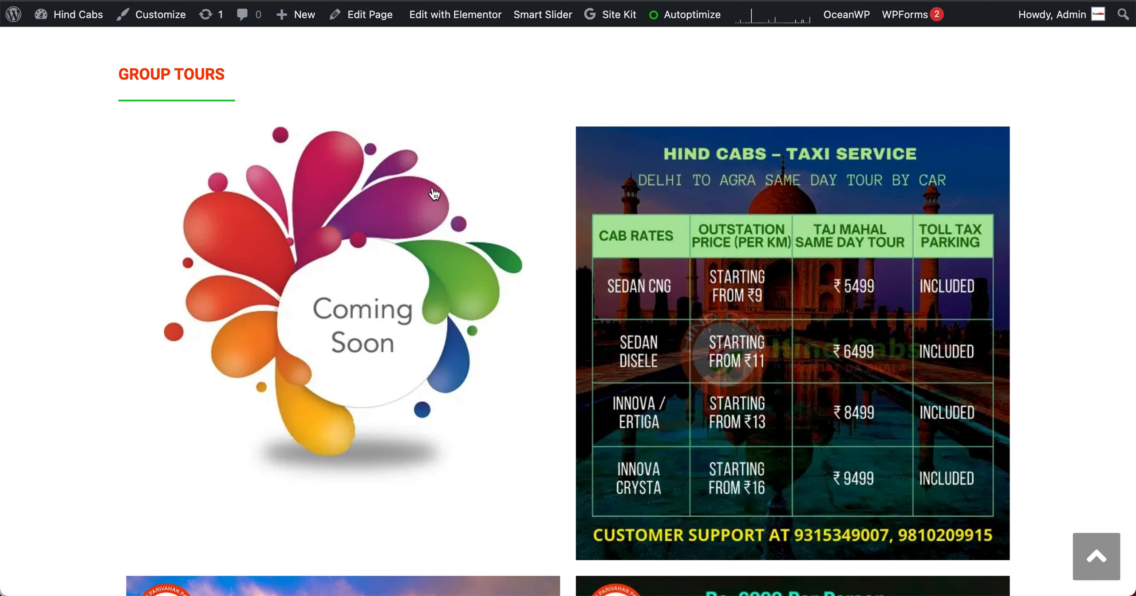
scroll(432, 191, down, 7)
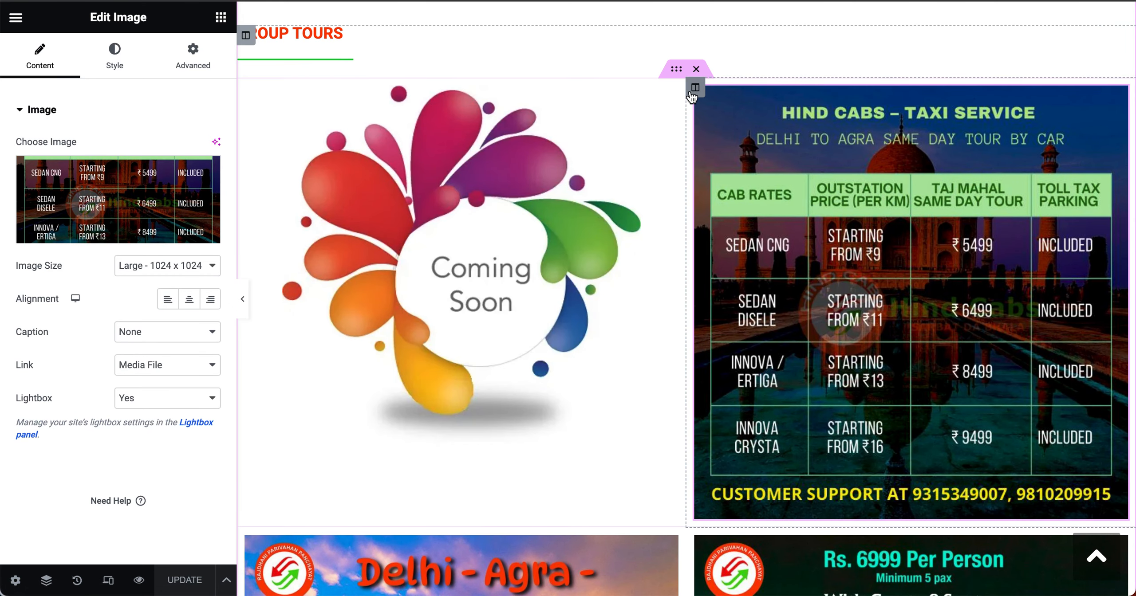
Step: Delete the Coming Soon/rate-chart section, duplicate the Delhi–Agra and Hemkunt Sahib section, and select its Delhi–Agra image
right_click(696, 75)
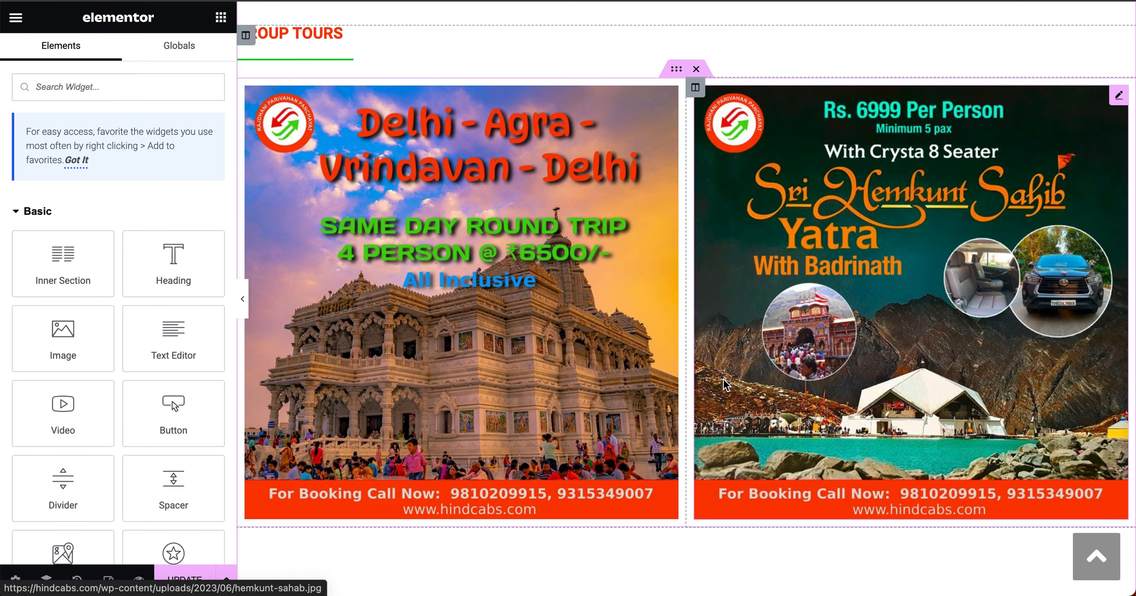
scroll(656, 204, down, 1)
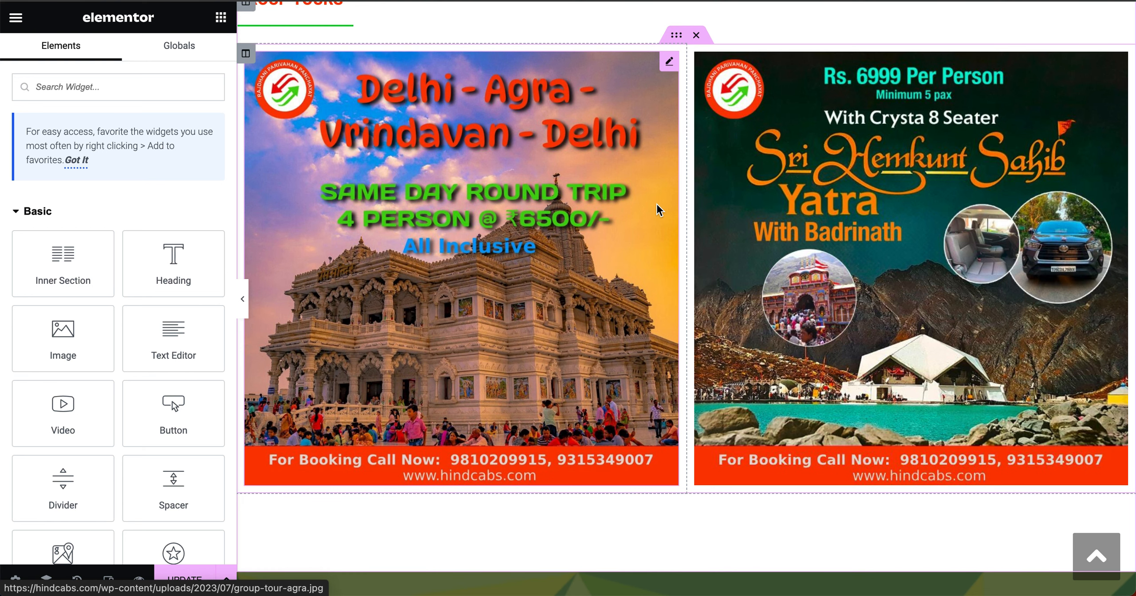
right_click(677, 39)
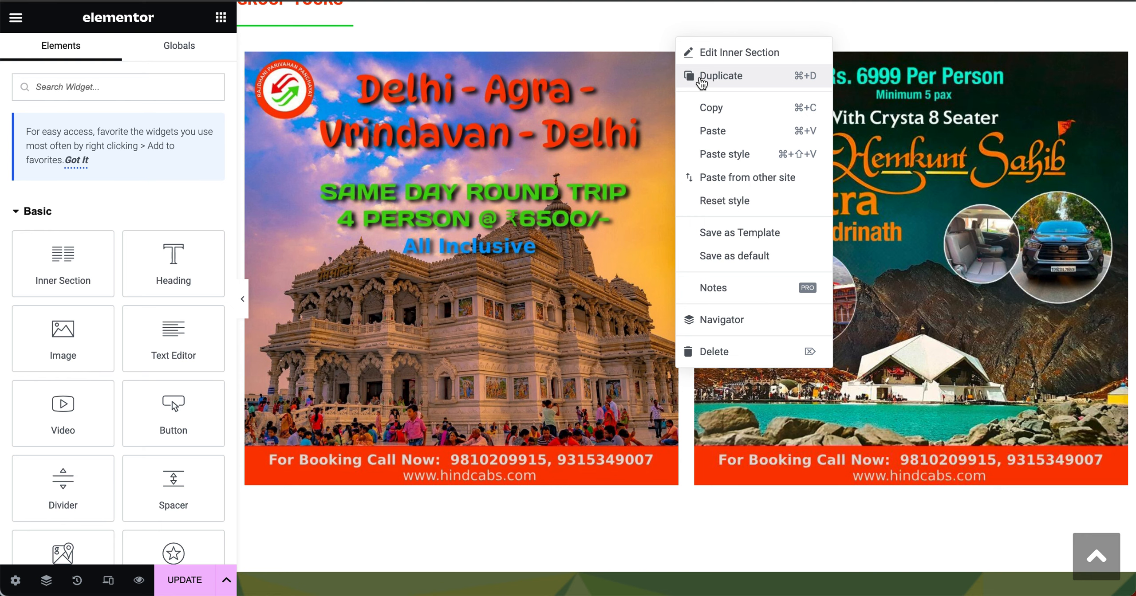
click(737, 81)
scroll(732, 295, down, 5)
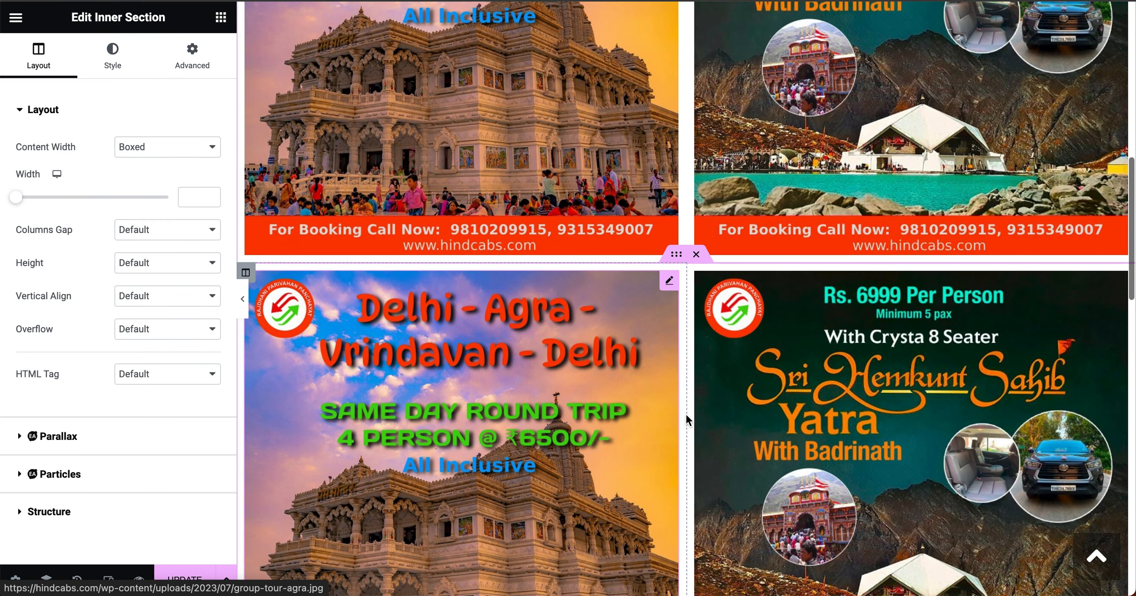
scroll(798, 442, up, 5)
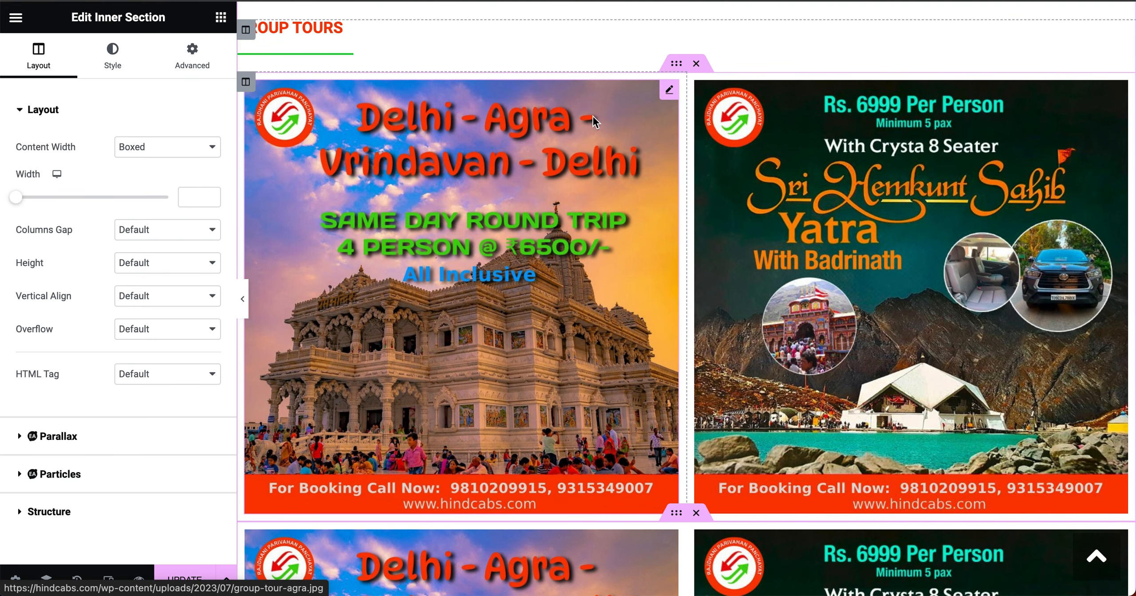
click(669, 93)
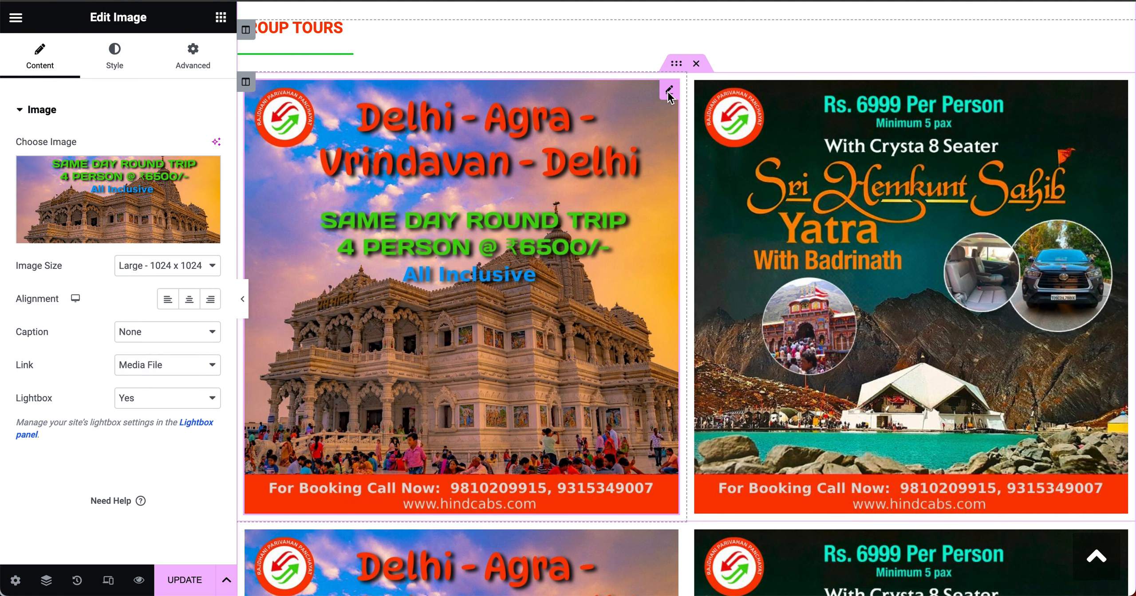
Step: Delete the top row's Delhi–Agra–Vrindavan image and drop a Heading widget into that column
right_click(669, 94)
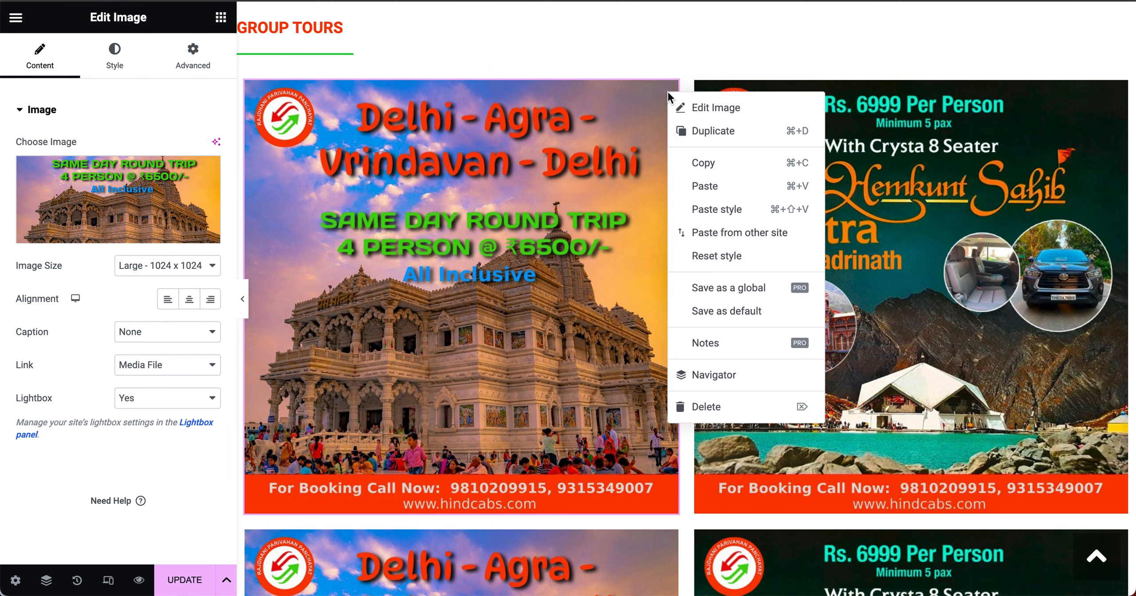
click(722, 411)
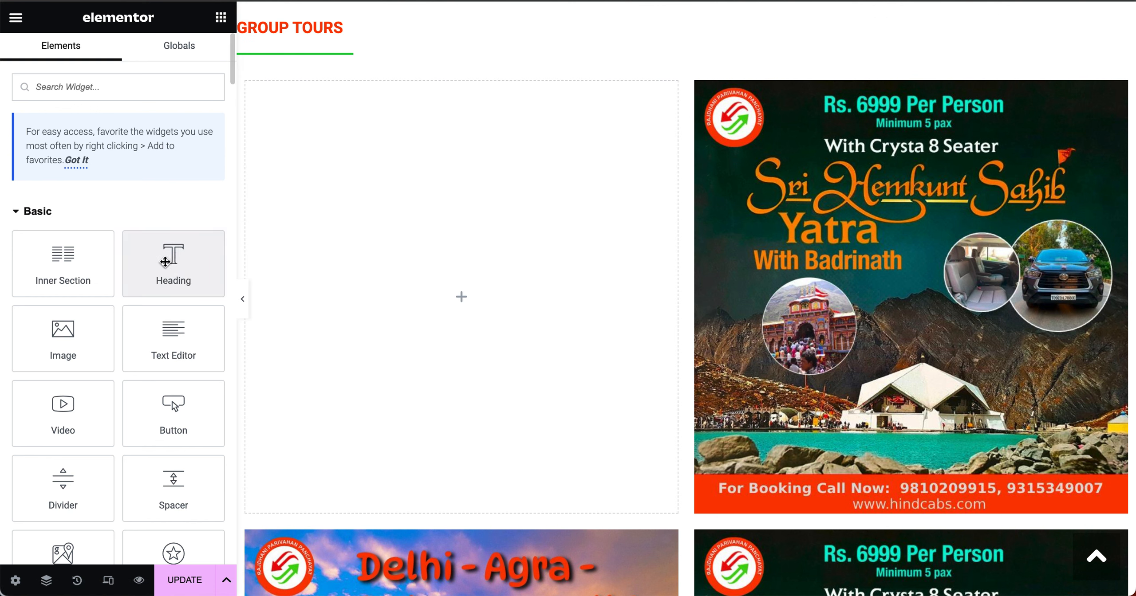
drag(165, 261, 435, 202)
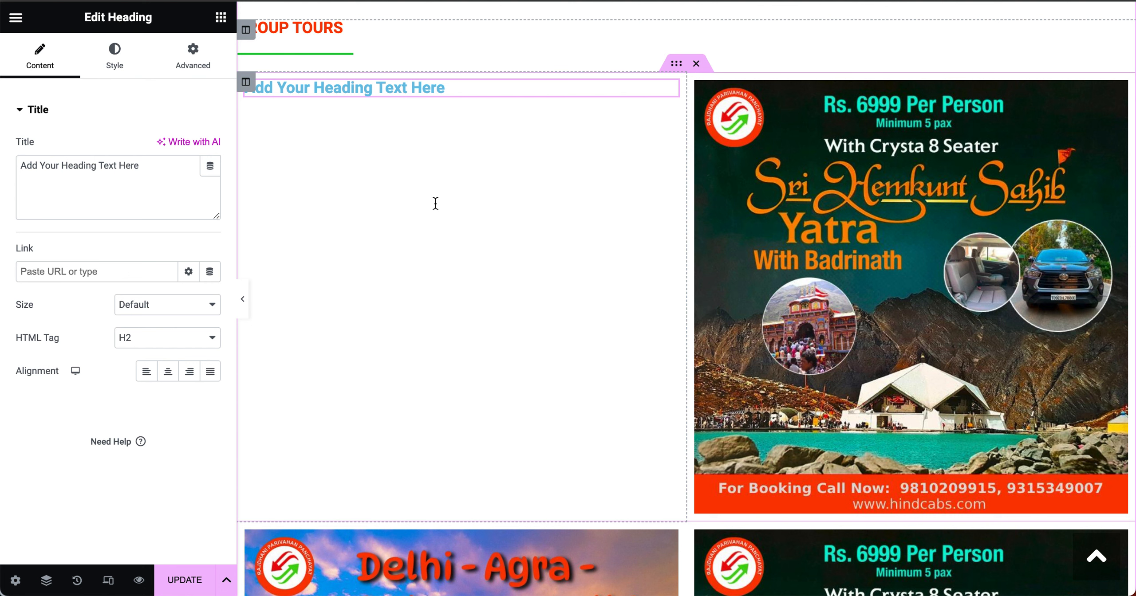
Step: Retype the placeholder heading as 'Delhi - Agra - Jaipur Group Tour' and center-align it
click(433, 88)
triple_click(434, 88)
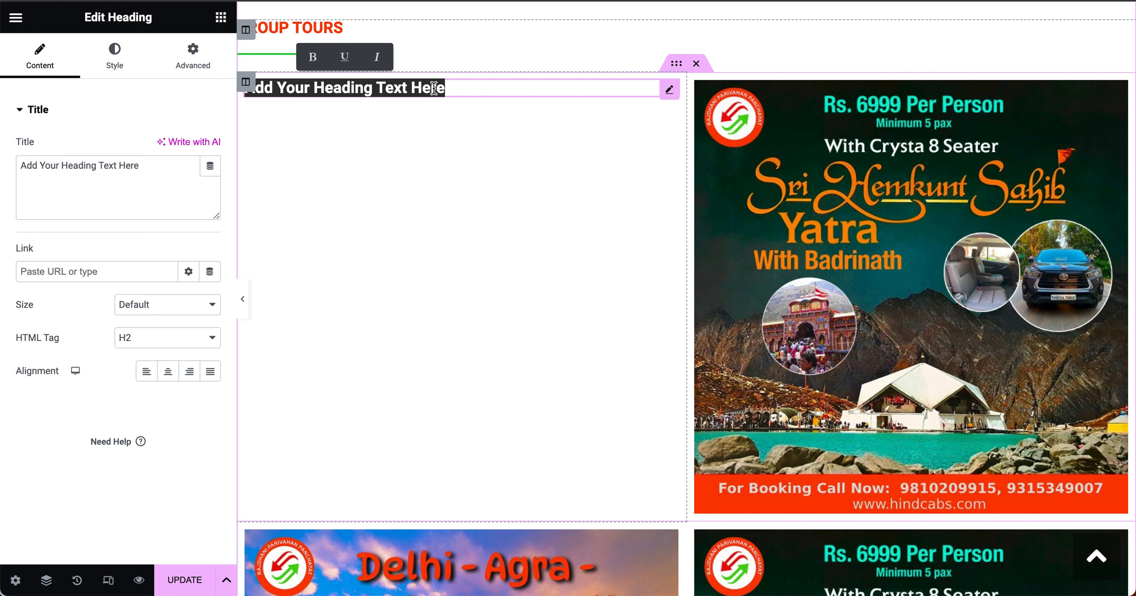
text(Delhi A)
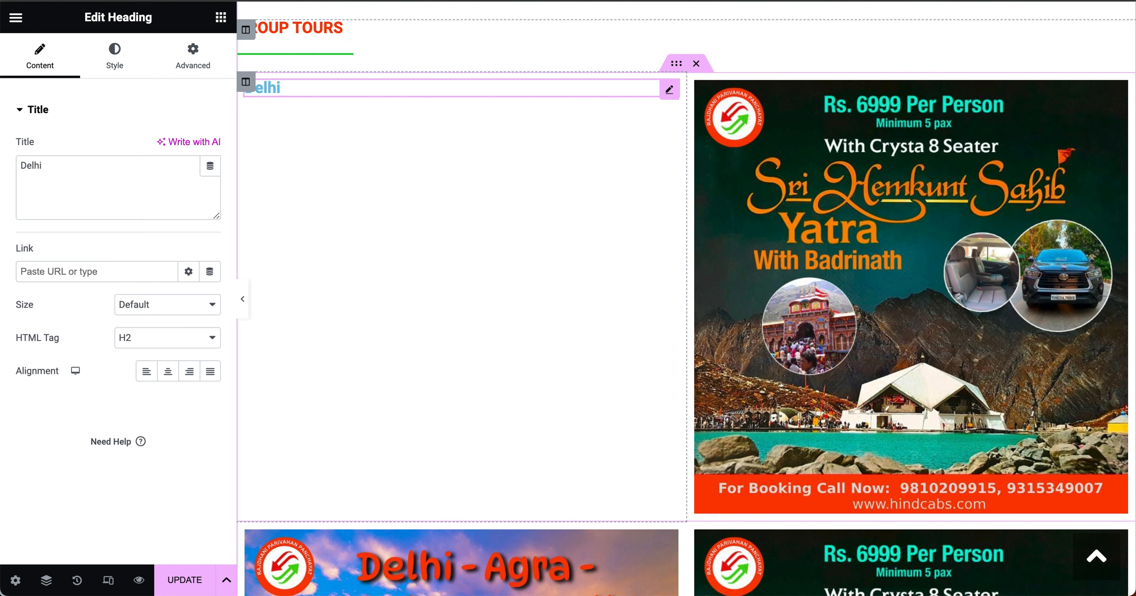
key(BackSpace)
text(- A)
text(gra -)
text( Jain)
key(BackSpace)
key(BackSpace)
text(iP)
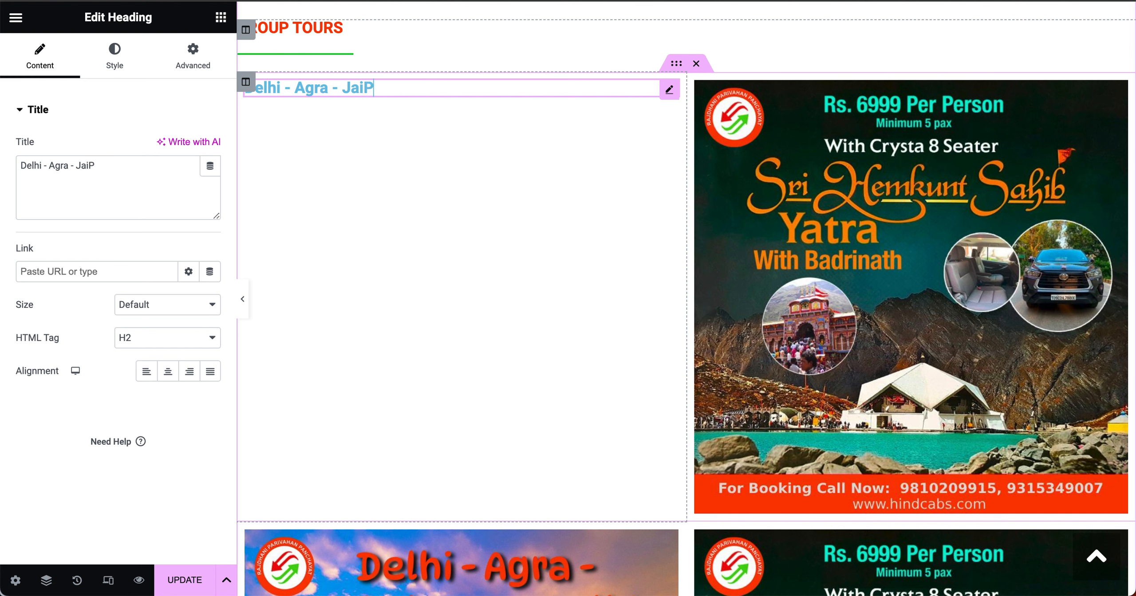
key(BackSpace)
text(pur TOu)
key(BackSpace)
key(BackSpace)
text(our)
key(Left)
key(Left)
key(Left)
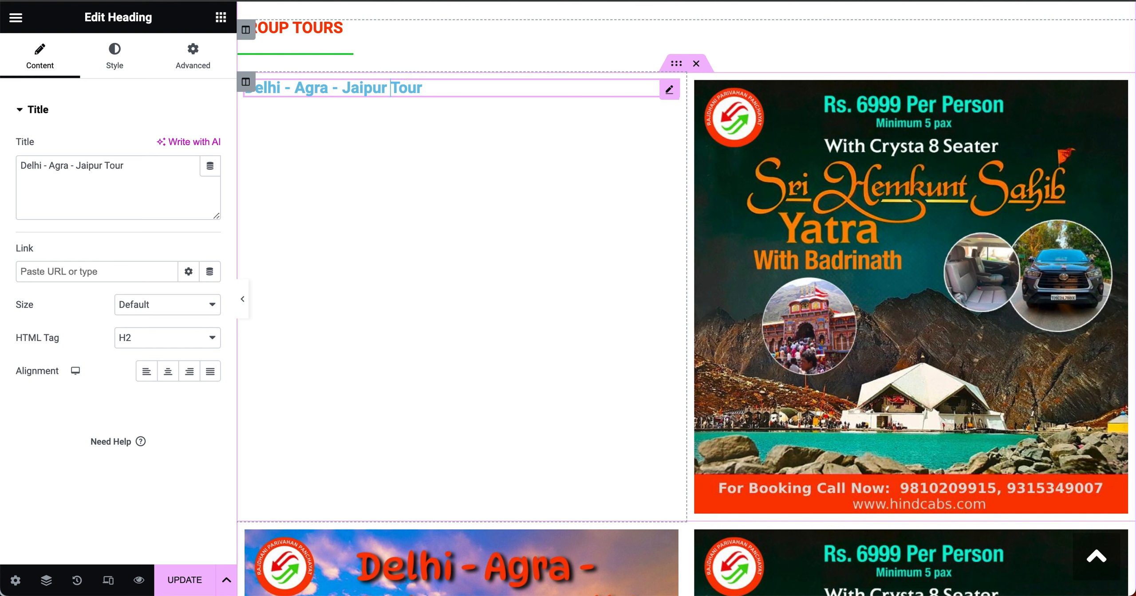
text(Group)
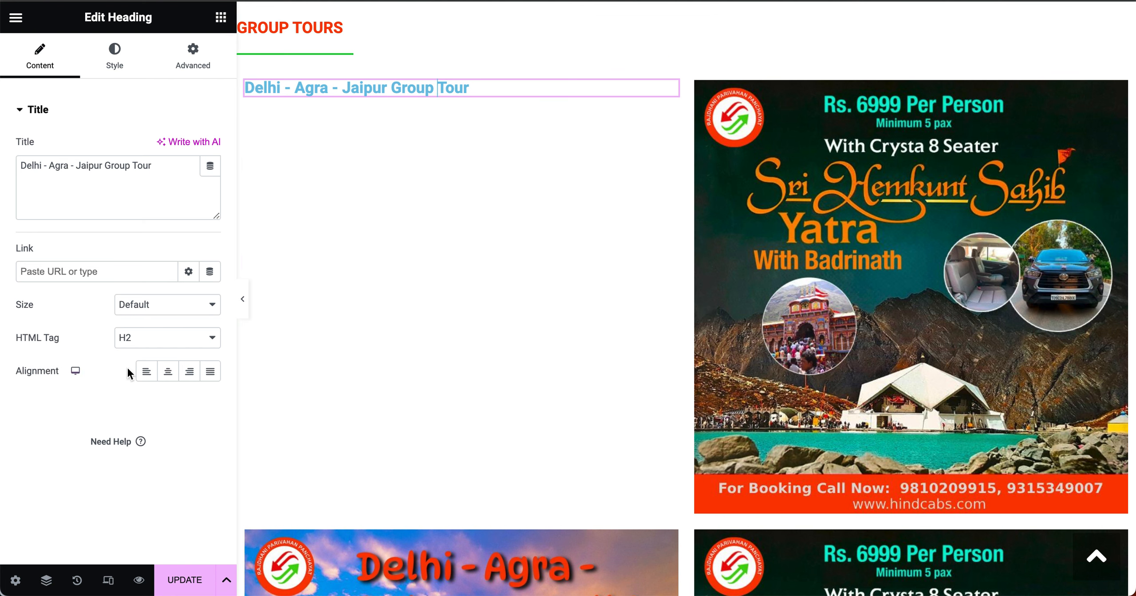
click(168, 373)
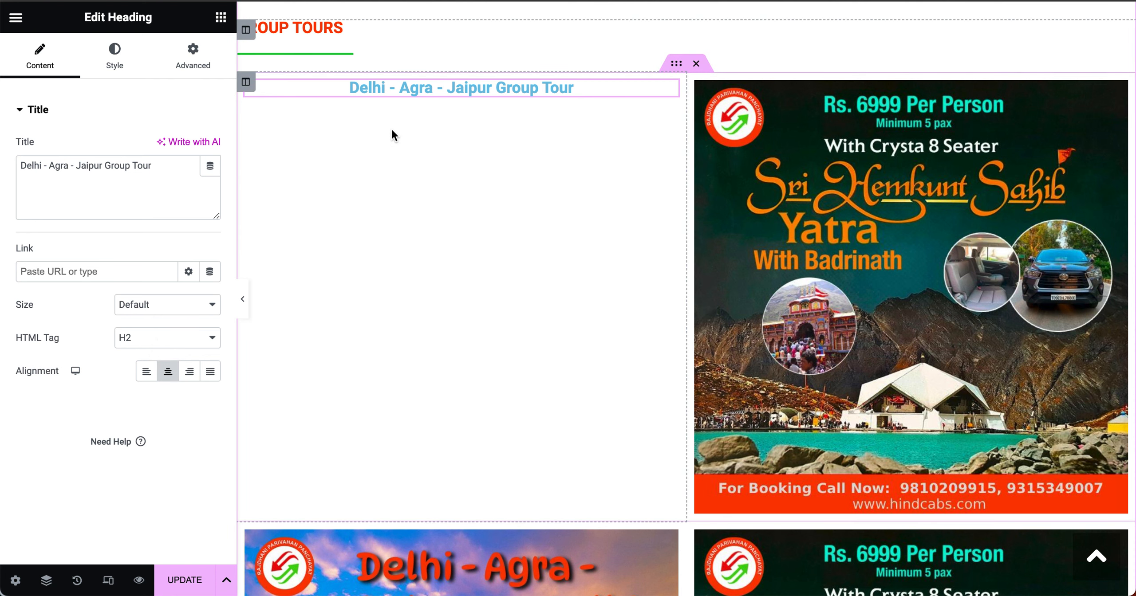
Step: Set the heading's typography font size to 36 px
click(115, 67)
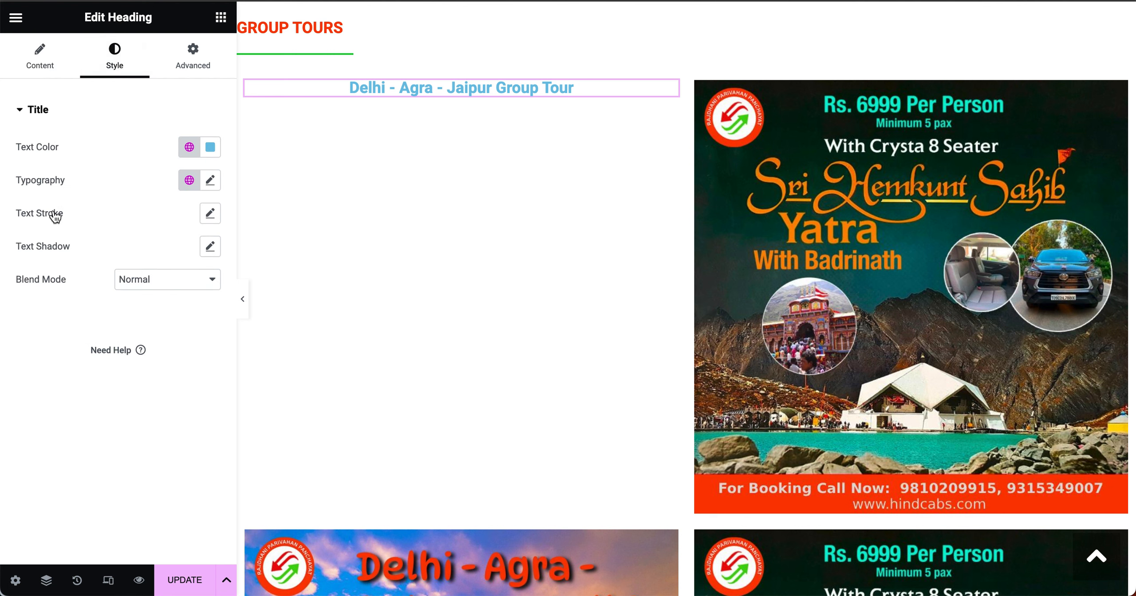
click(210, 181)
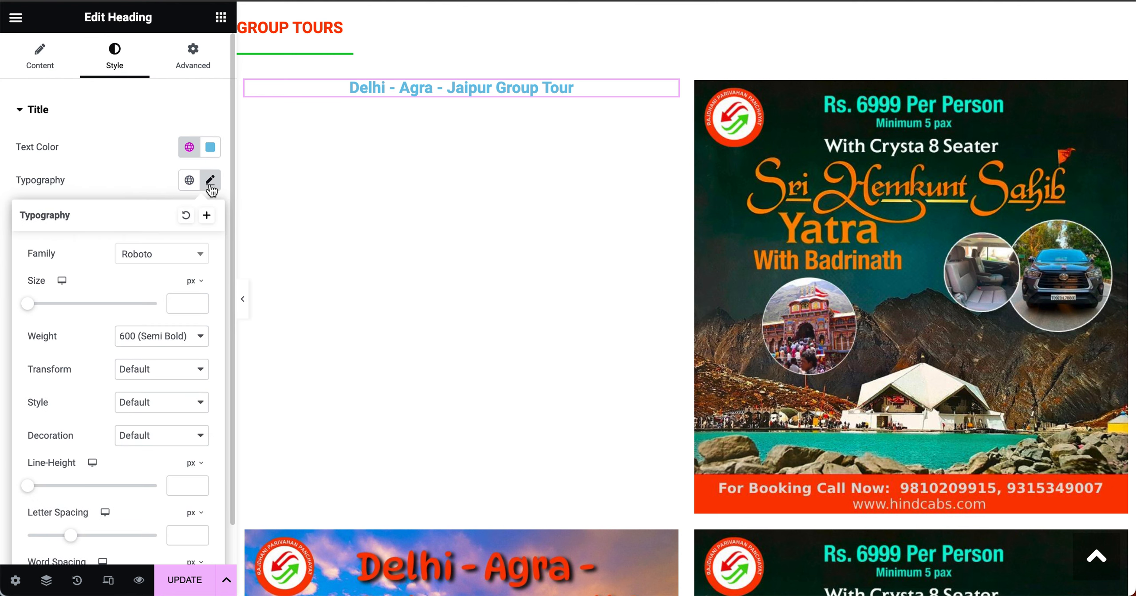
click(176, 304)
drag(36, 306, 57, 306)
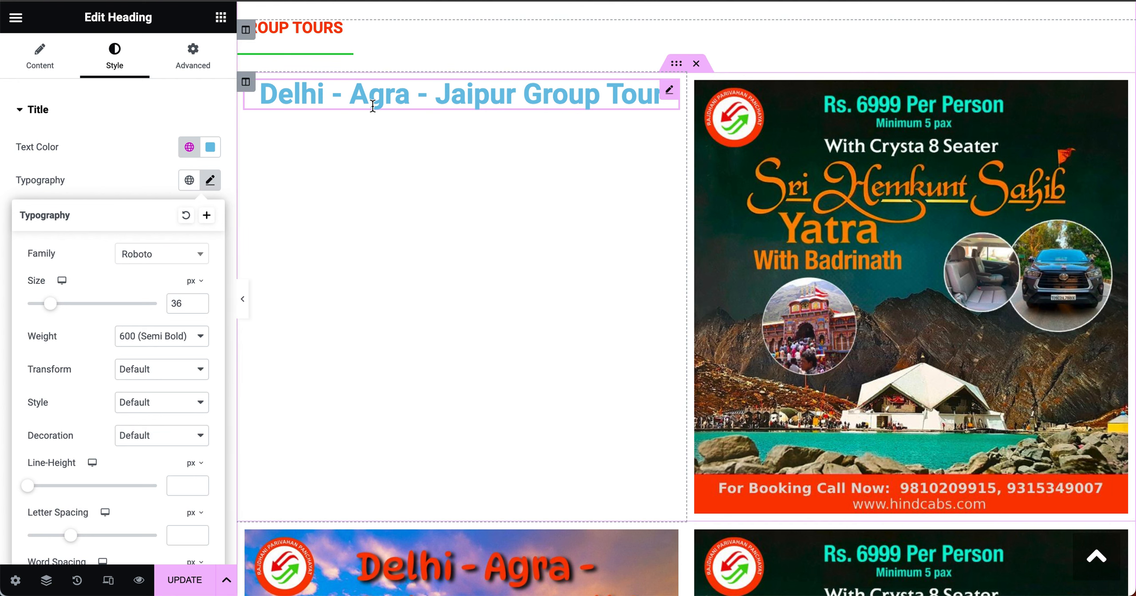
click(148, 175)
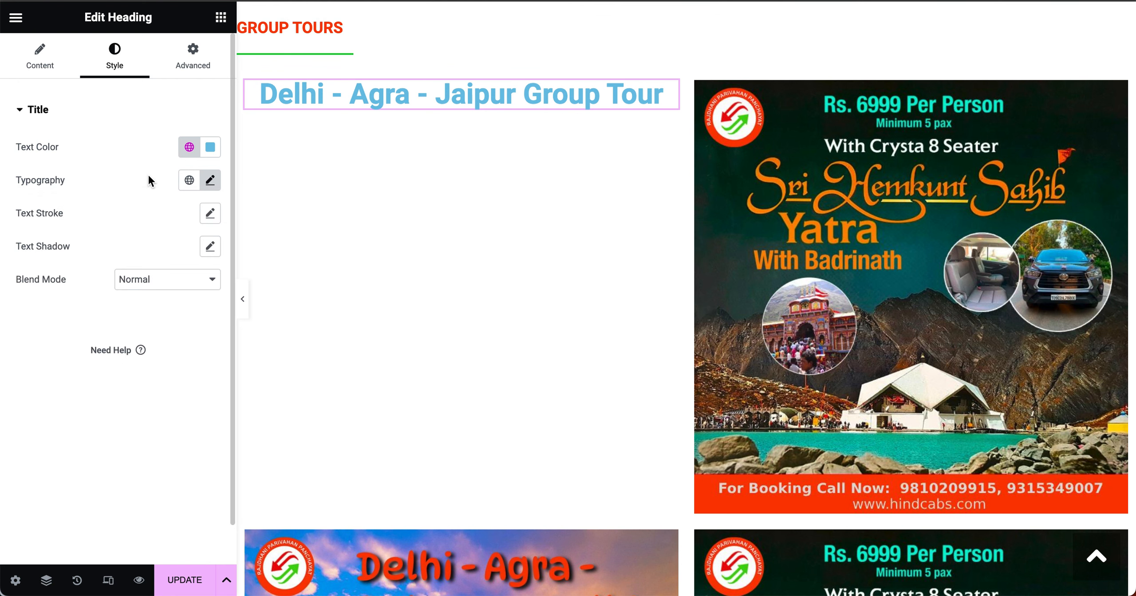
Step: Colour the heading text with the global 'red' site colour
click(215, 151)
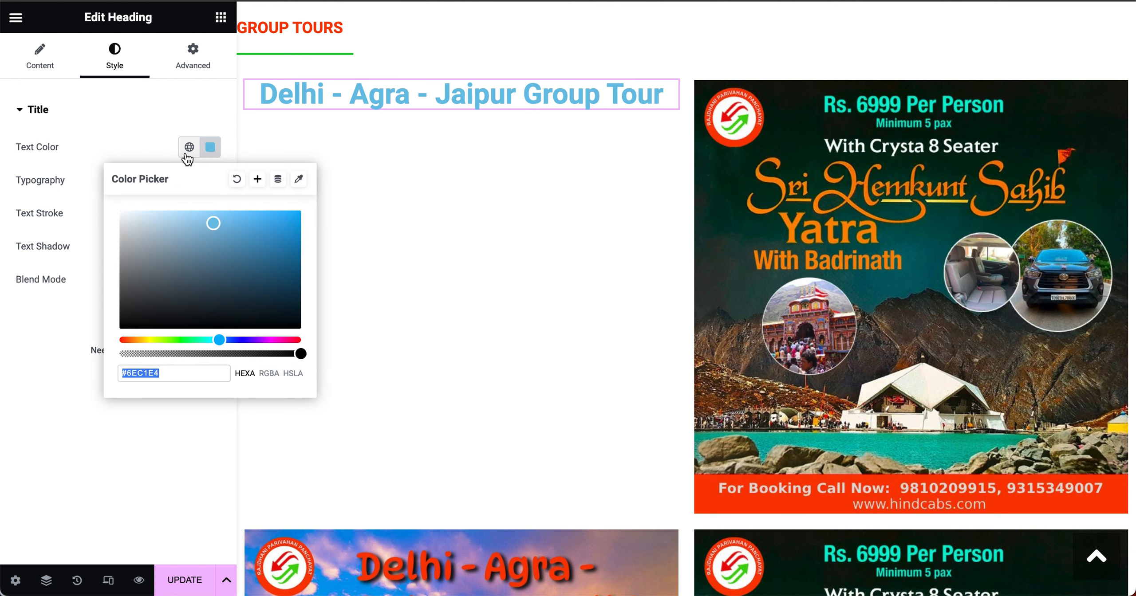
click(189, 151)
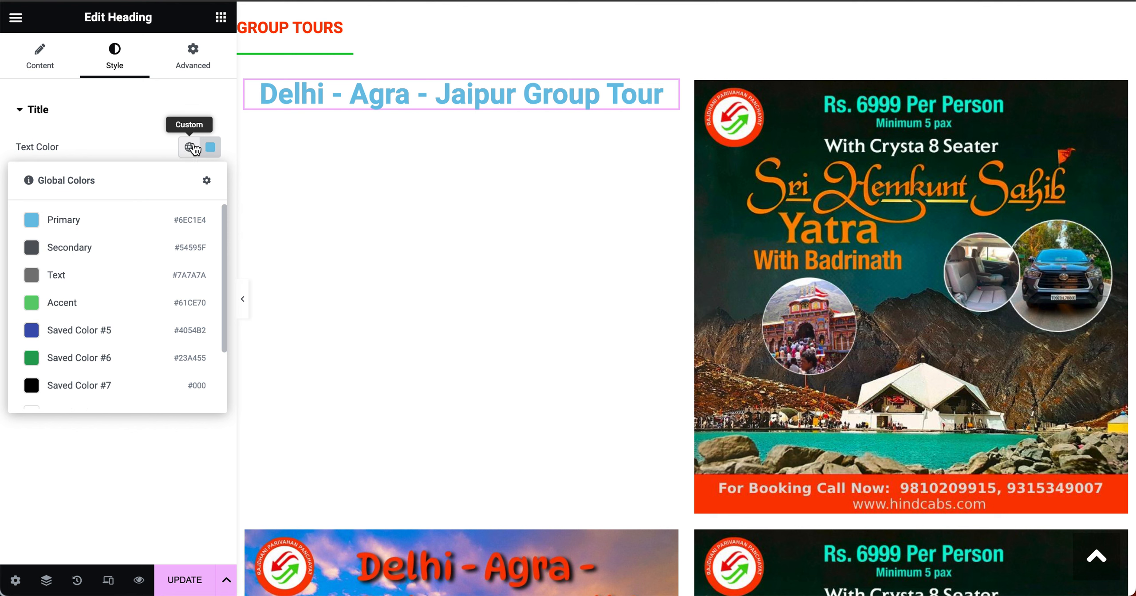
scroll(120, 346, down, 3)
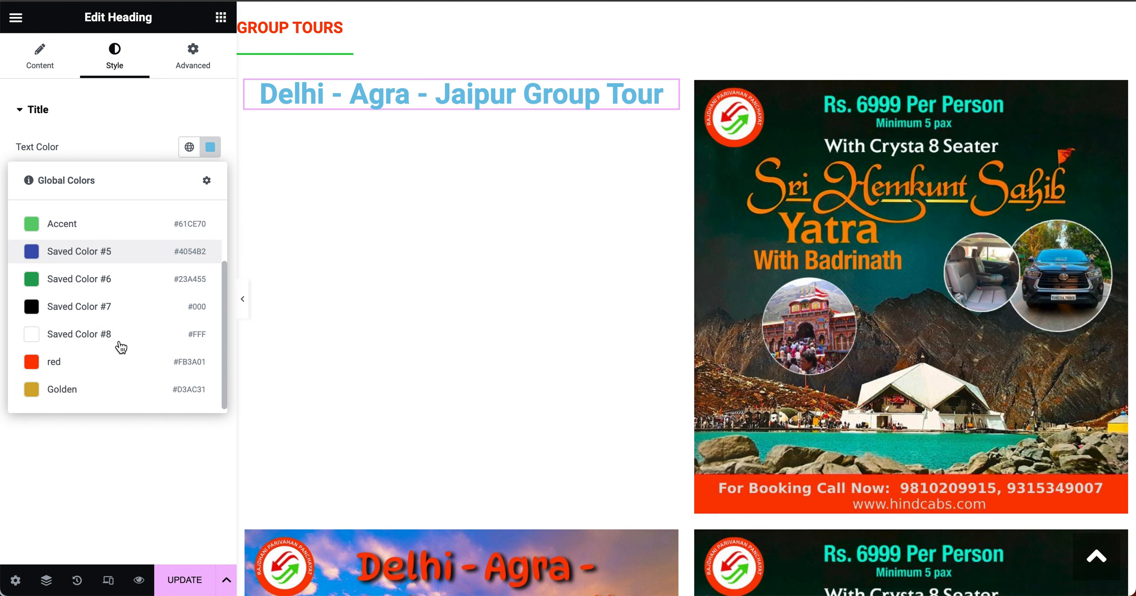
click(107, 361)
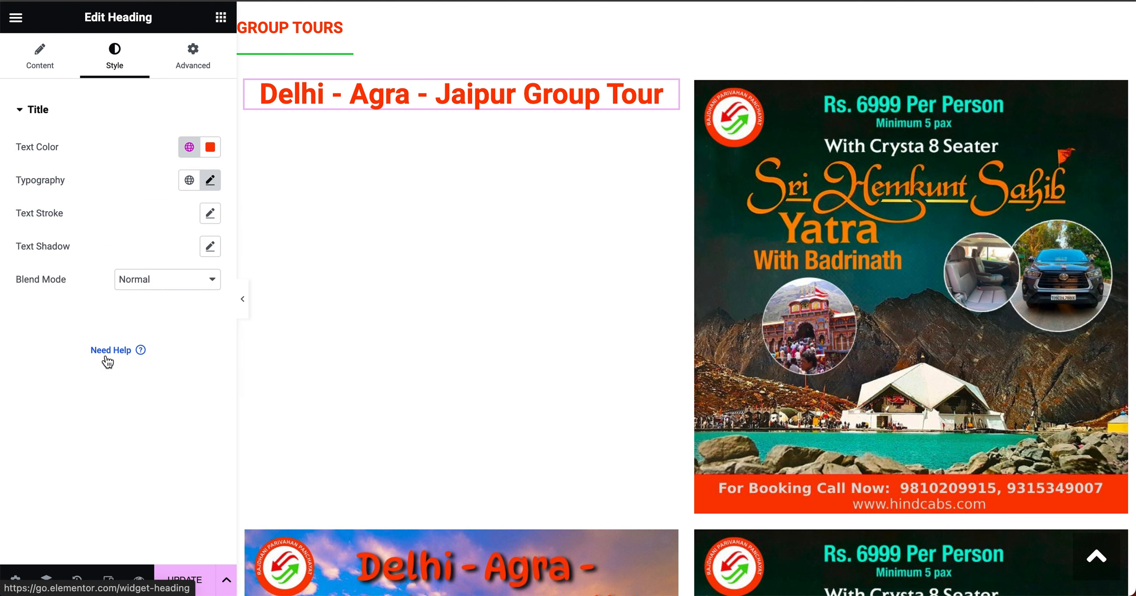
click(211, 147)
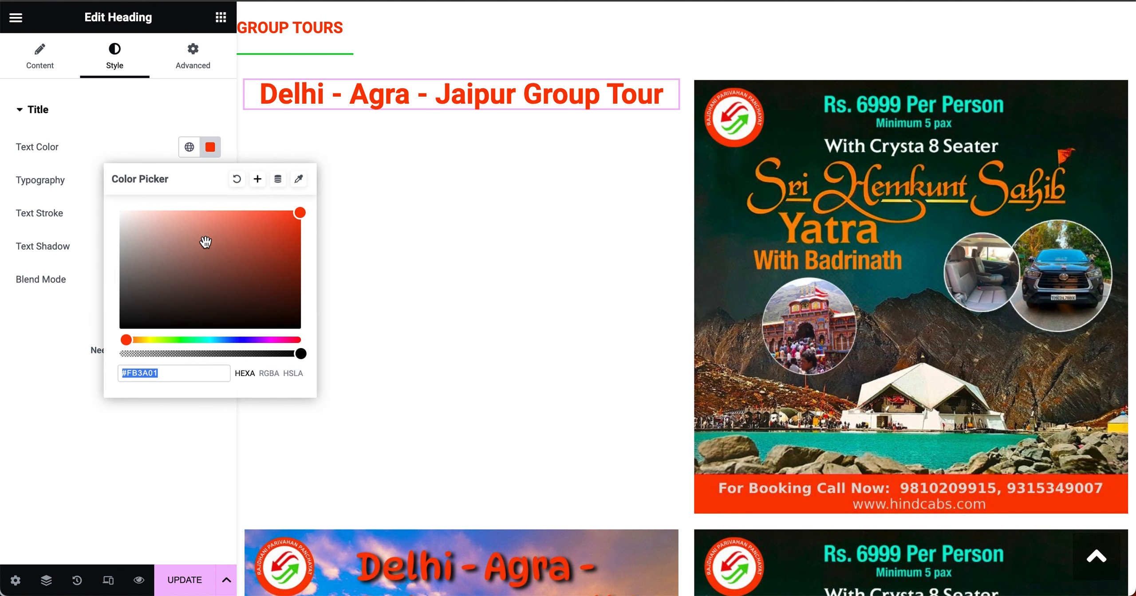
drag(206, 242, 200, 277)
click(191, 148)
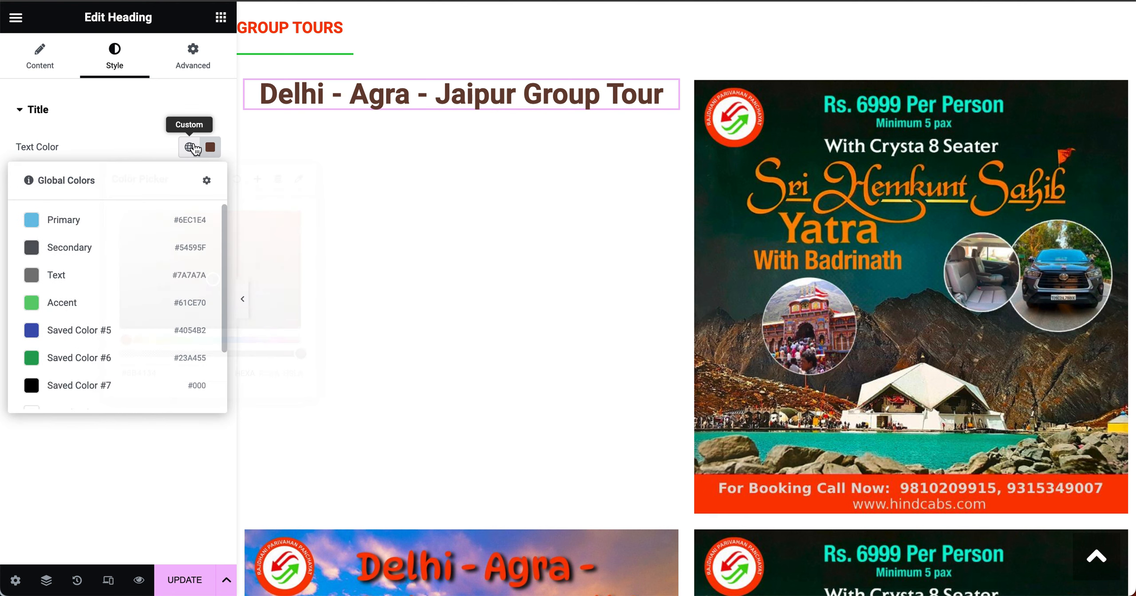
scroll(57, 370, down, 3)
click(58, 368)
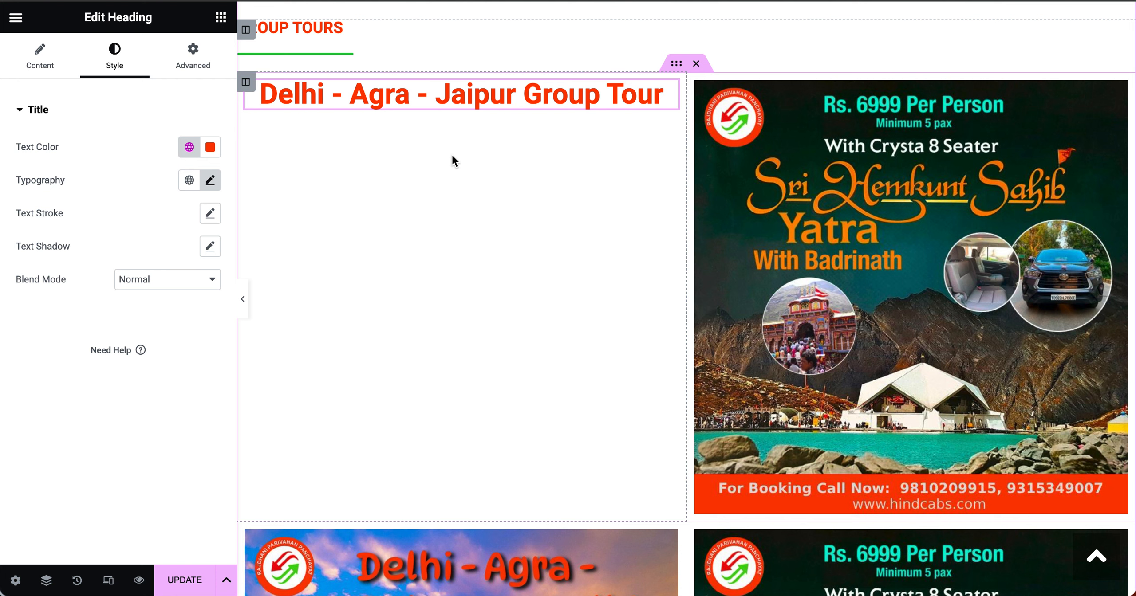
Step: Drag a Text Editor widget from the widgets panel to just below the heading
click(221, 19)
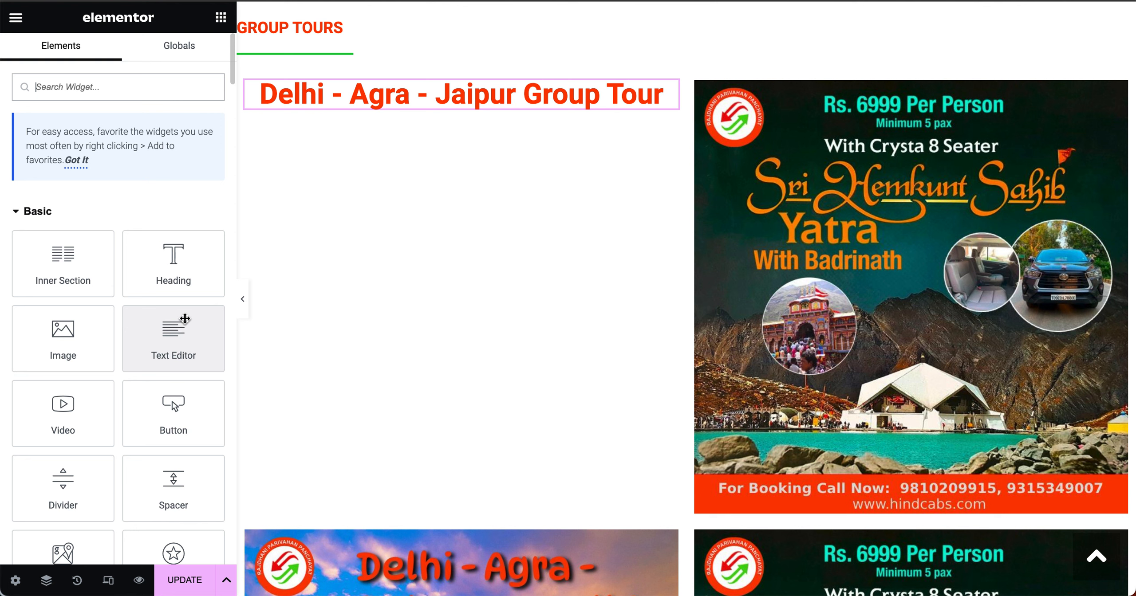
click(174, 338)
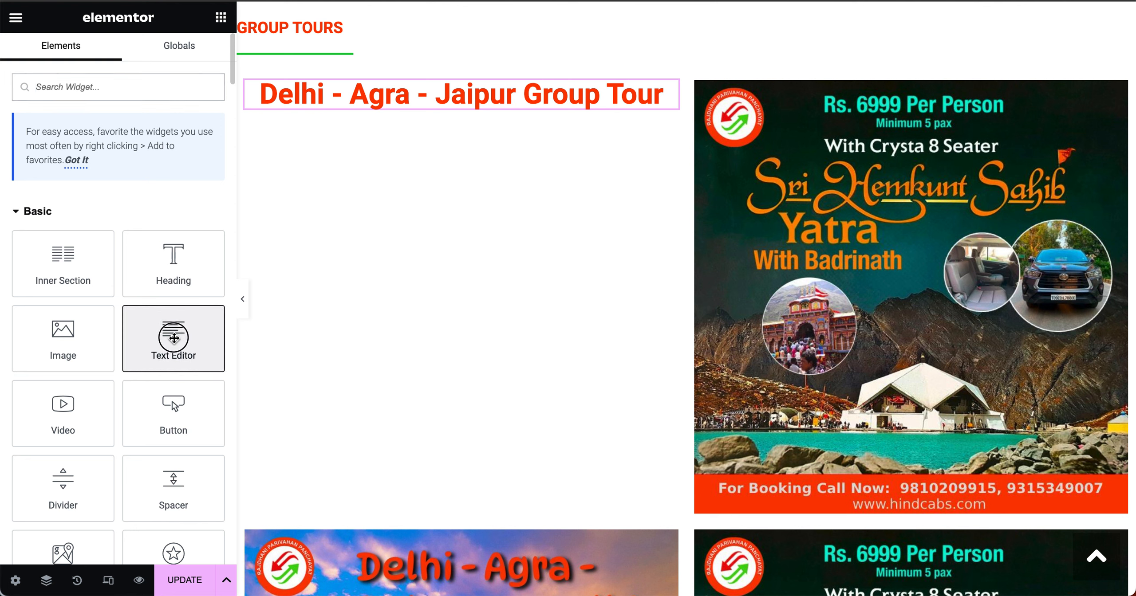
drag(174, 338, 490, 105)
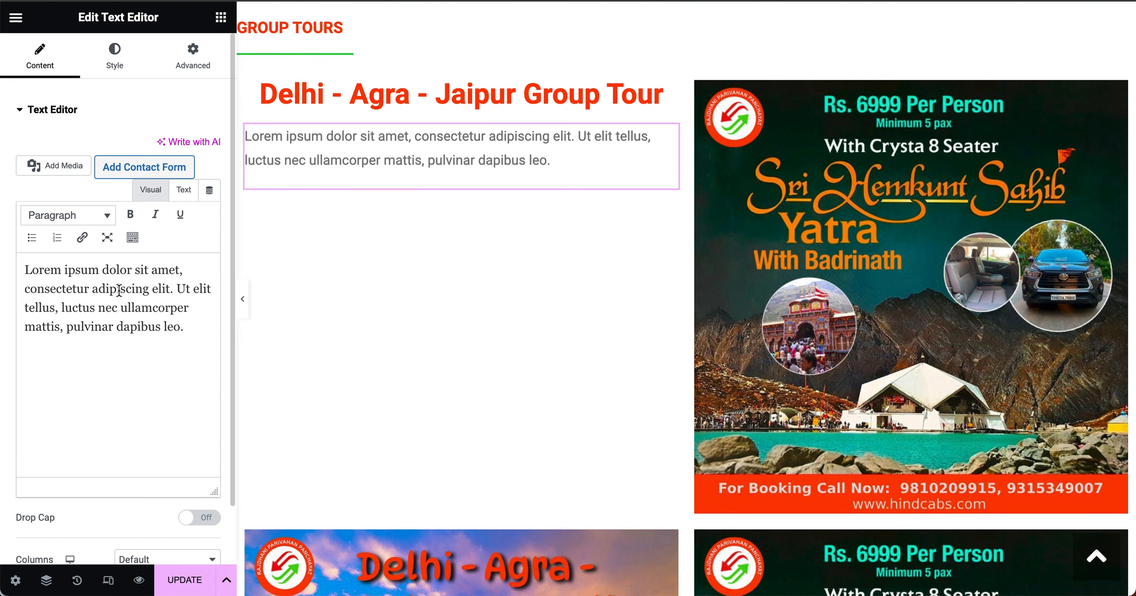
Step: Replace the Lorem ipsum with 'Rs. 4000 Per Person( include everything)', correcting the typos
click(119, 290)
key(super+a)
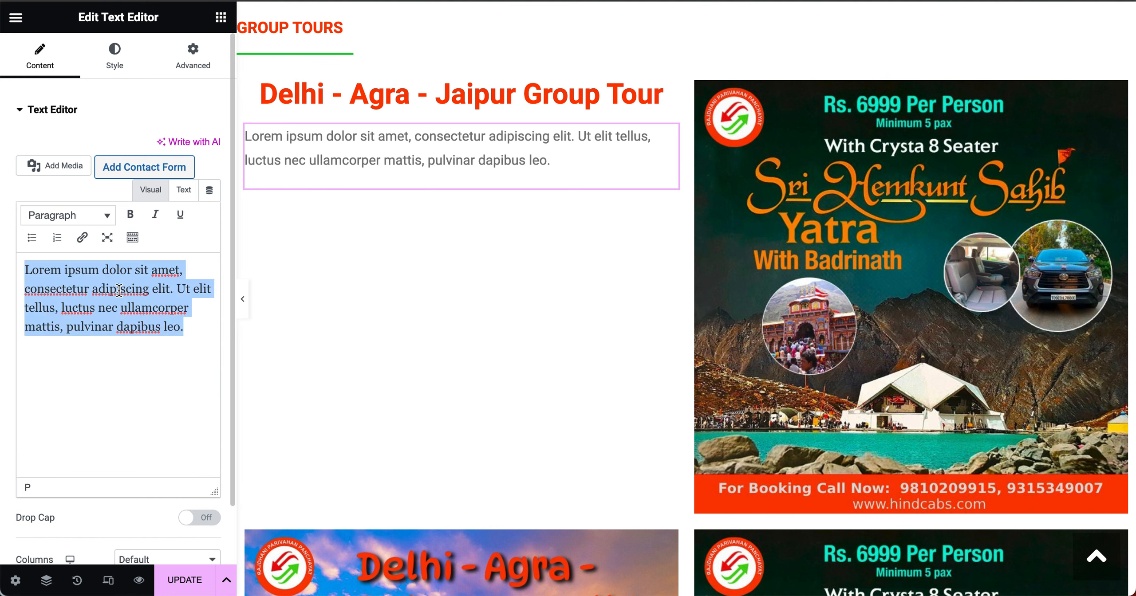
text(Rs)
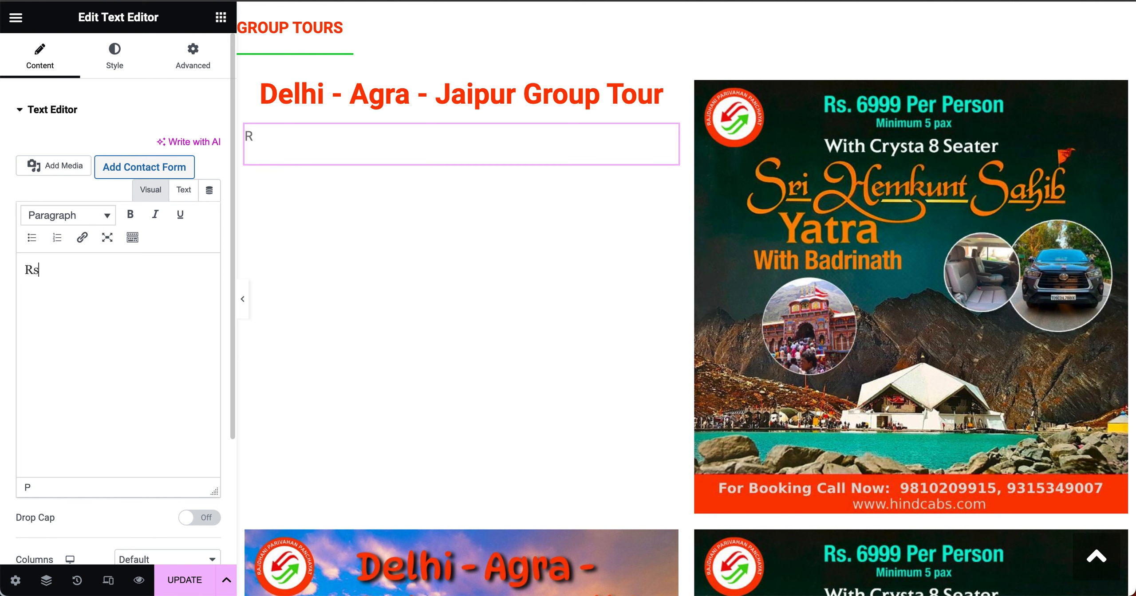
text(. 4000 Per P)
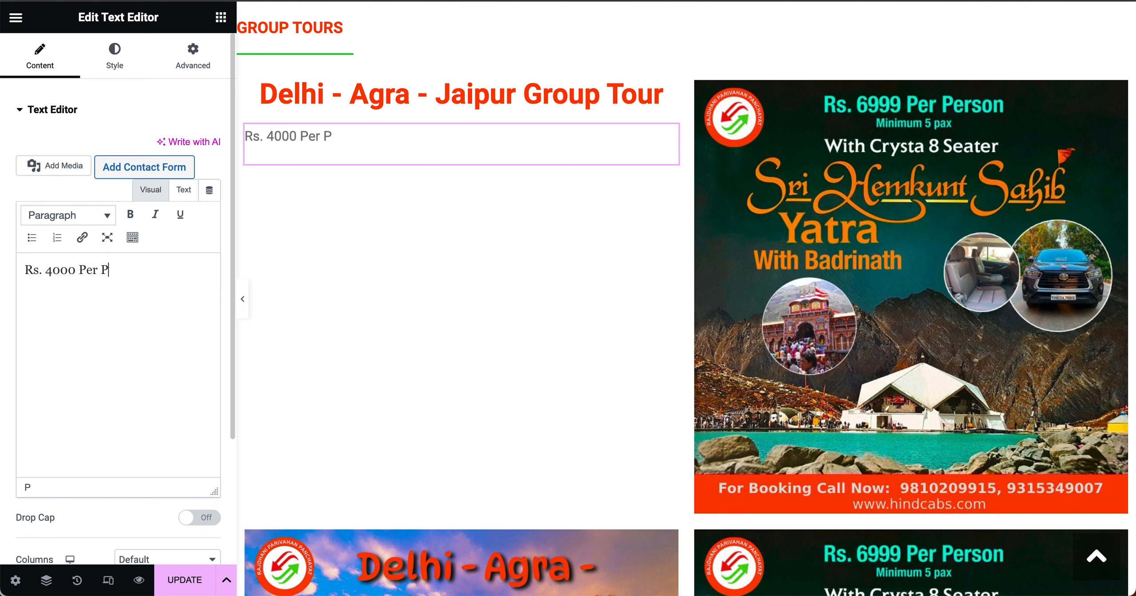
text(erson)
text(( in))
key(Left)
text(in)
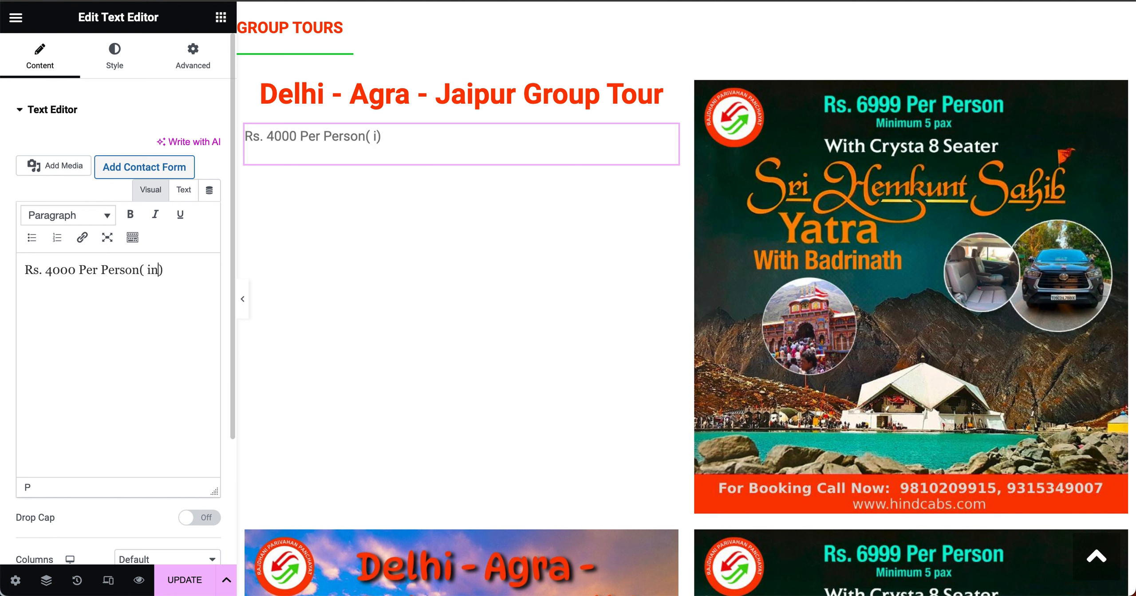
text(cude verthing)
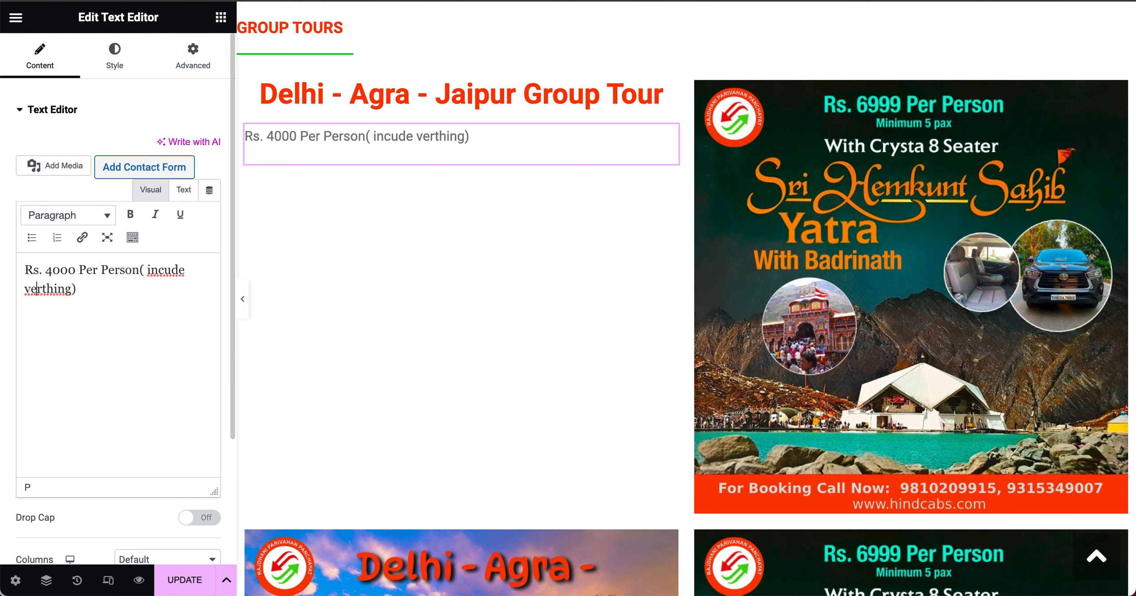
key(BackSpace)
text(t)
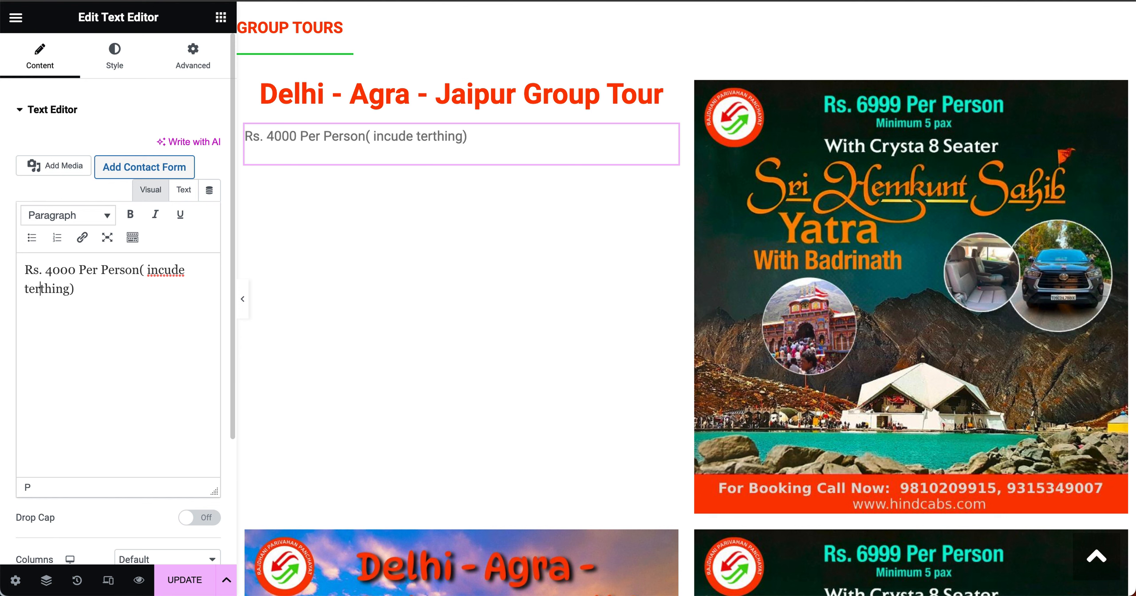
key(shift+Left)
key(shift+Left)
key(shift+Left)
text(every)
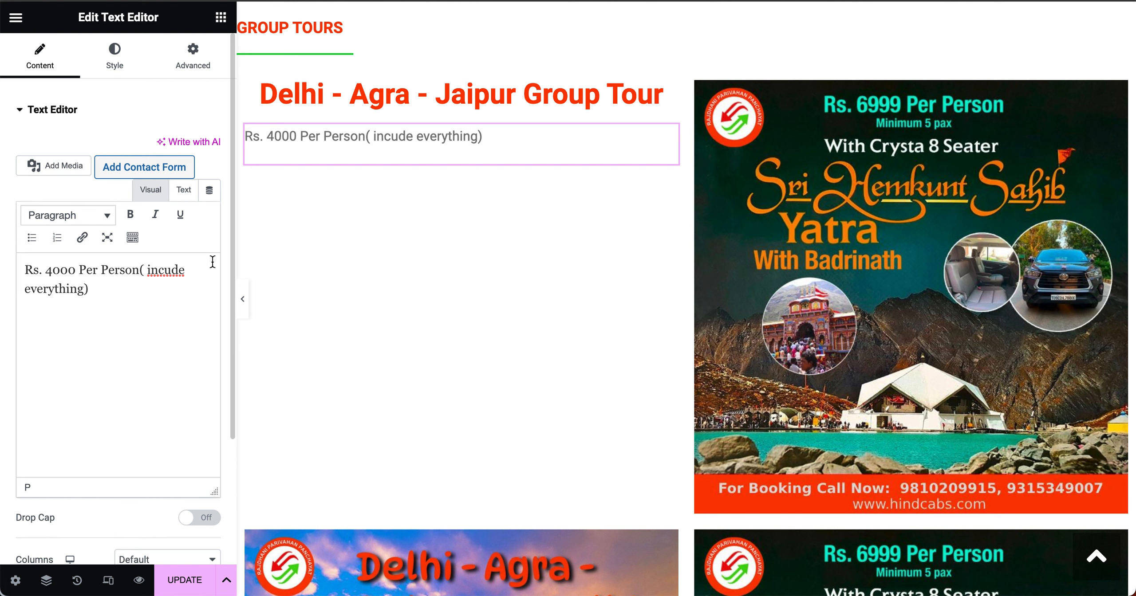
text(l)
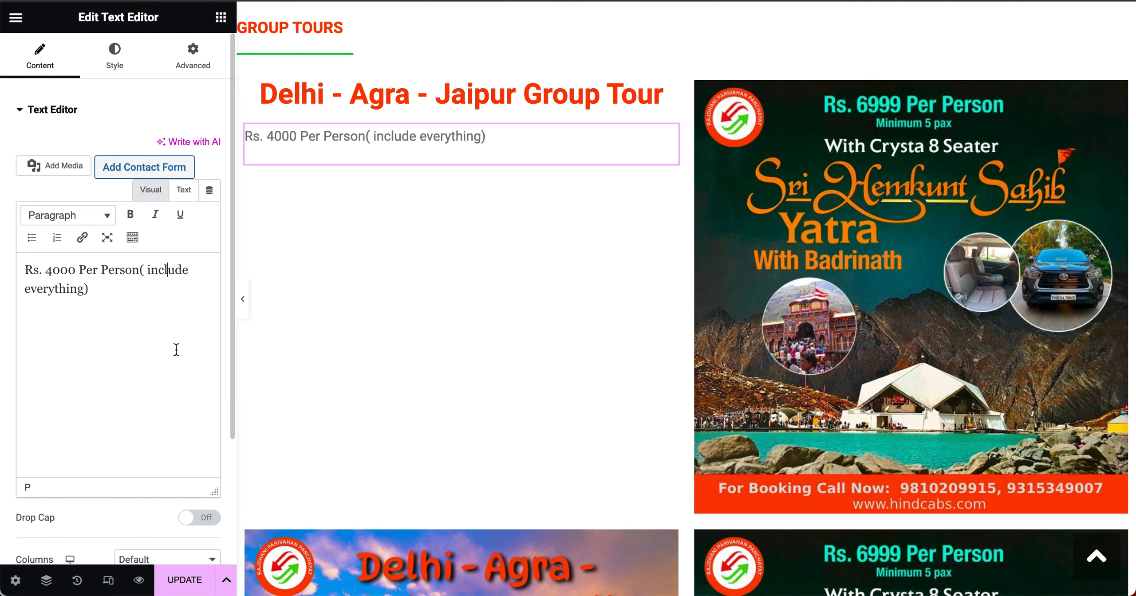
Step: Center the 'Rs. 4000 Per Person' price line and colour it the green Accent global colour
scroll(68, 546, down, 4)
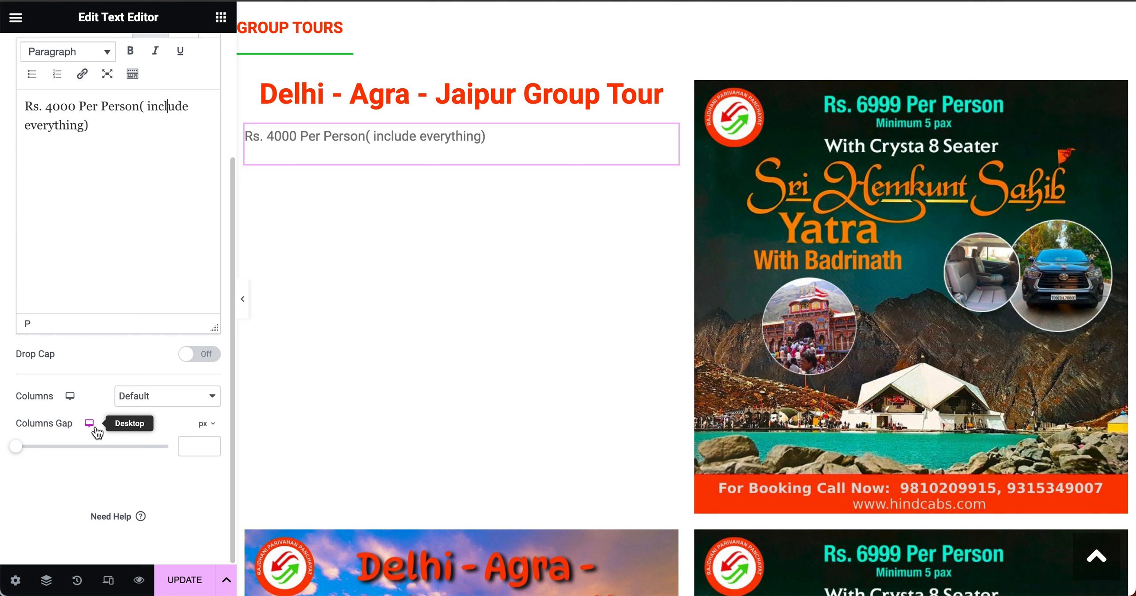
scroll(95, 425, up, 3)
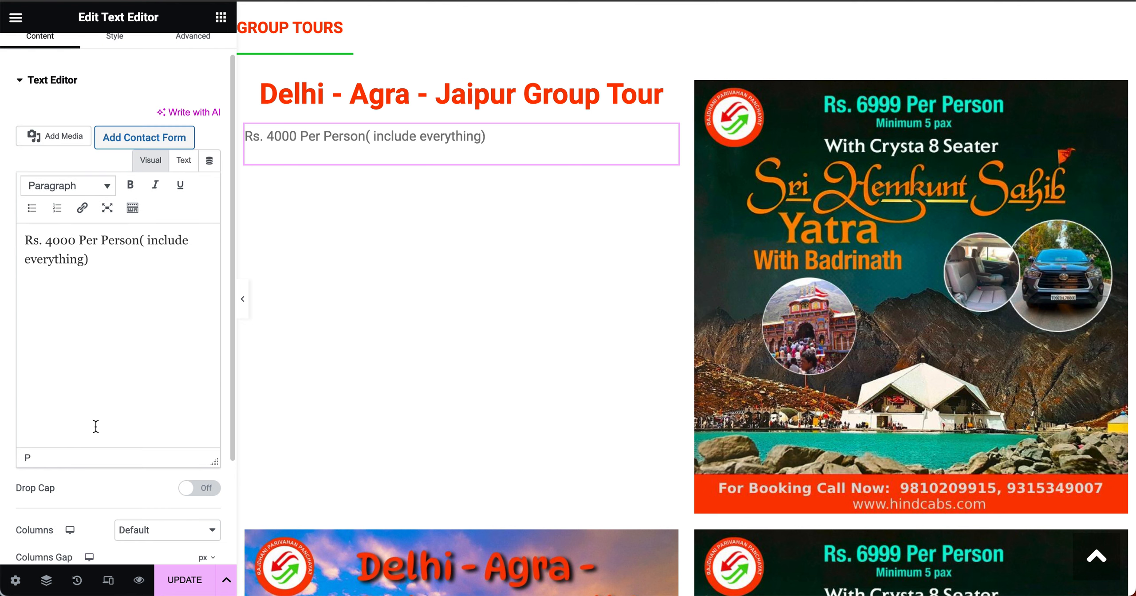
scroll(114, 65, up, 1)
click(114, 62)
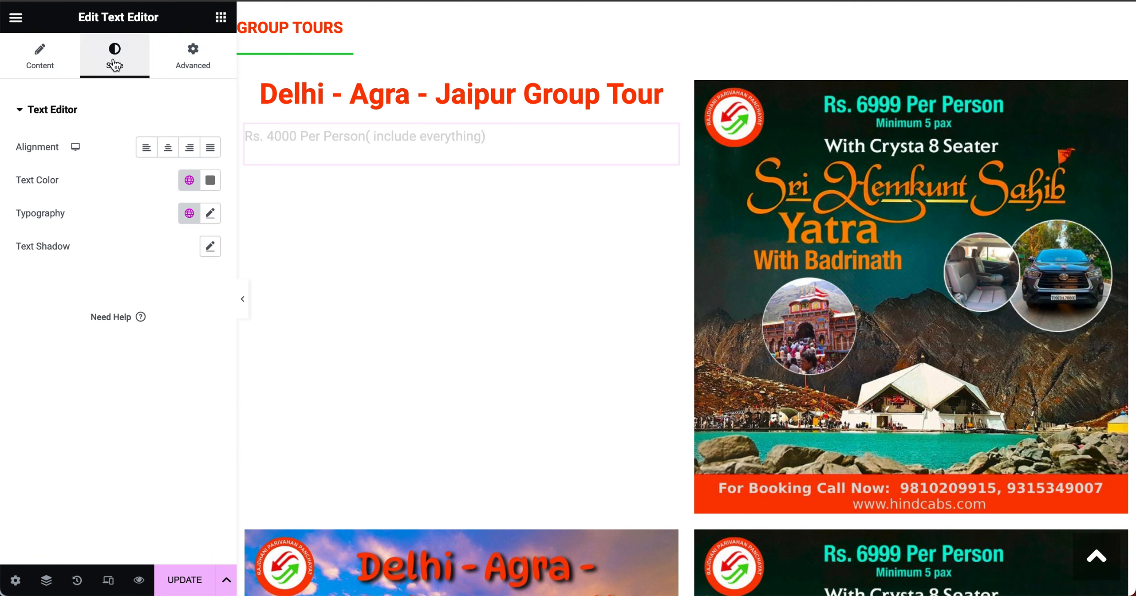
click(169, 148)
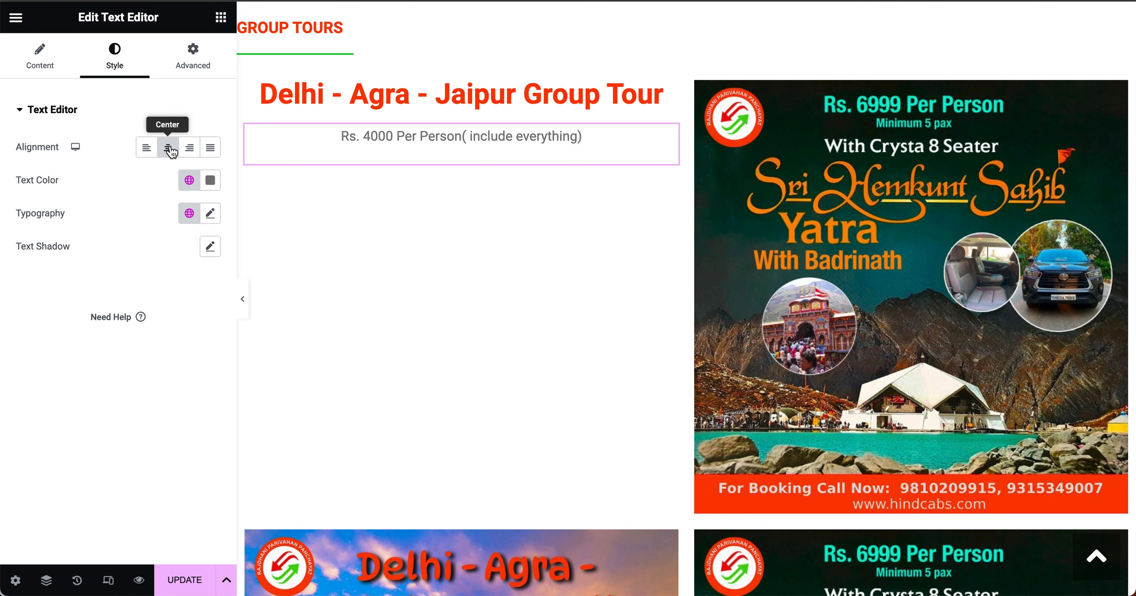
click(210, 180)
click(189, 180)
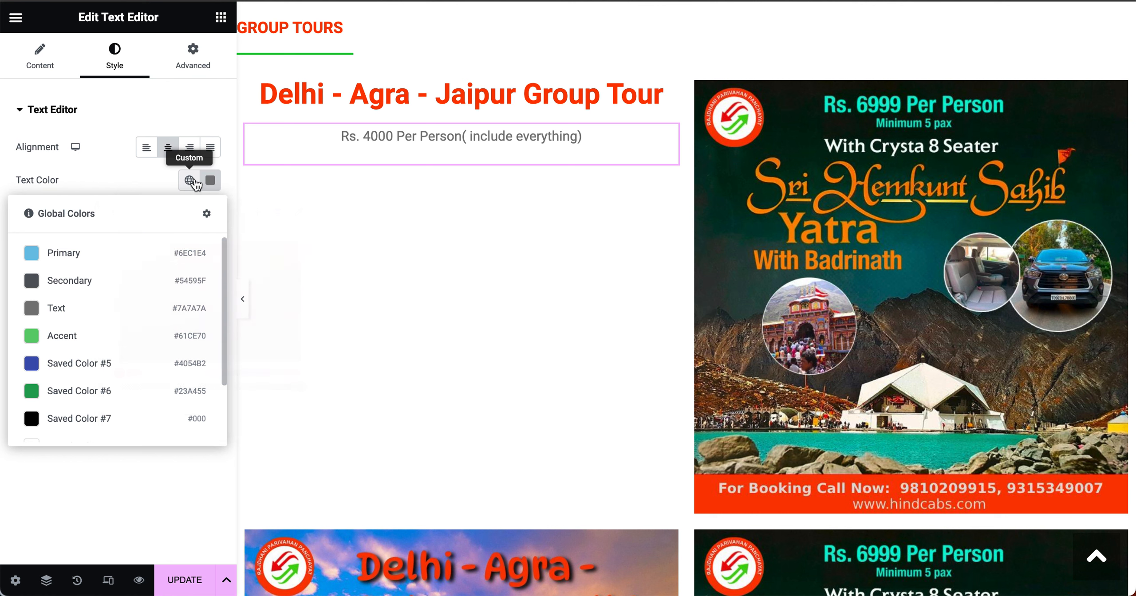
click(75, 335)
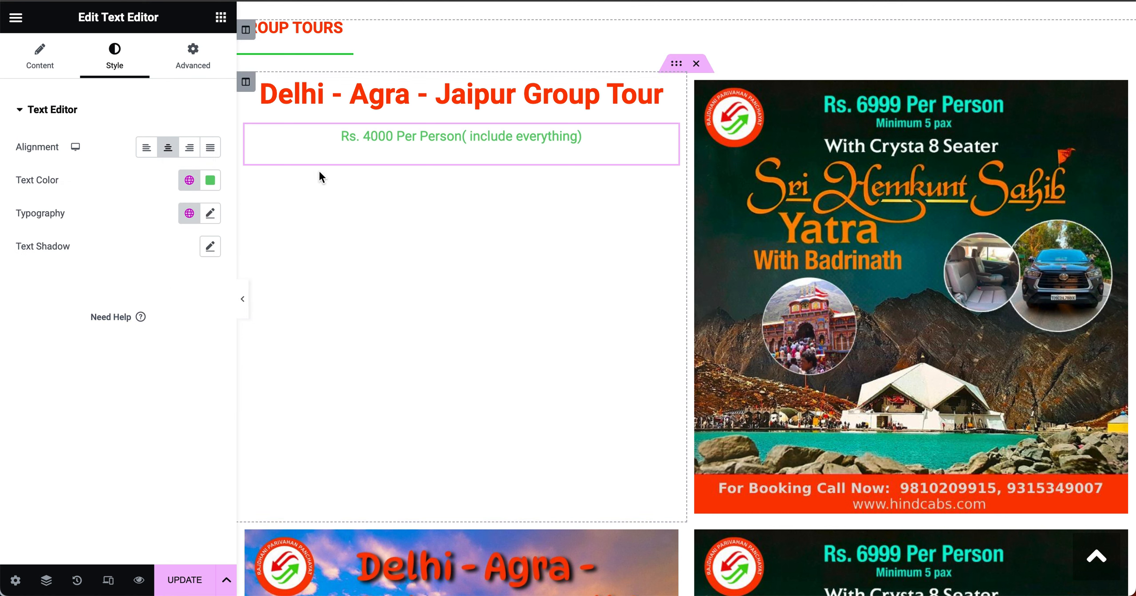
click(222, 18)
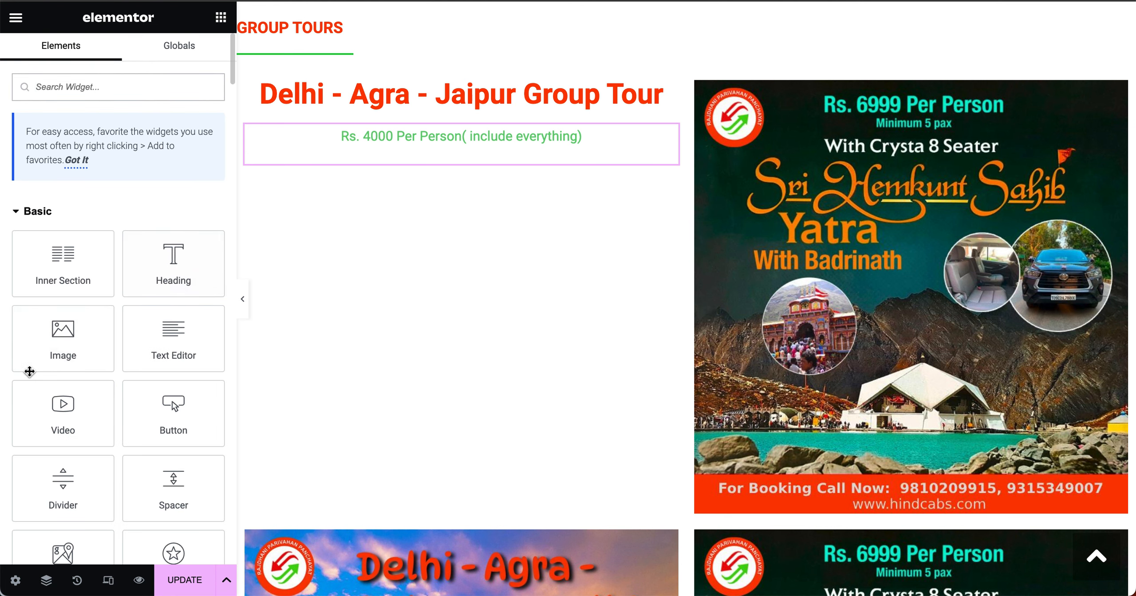
Step: Add an Image widget below the price line and open its media library
drag(22, 342, 469, 158)
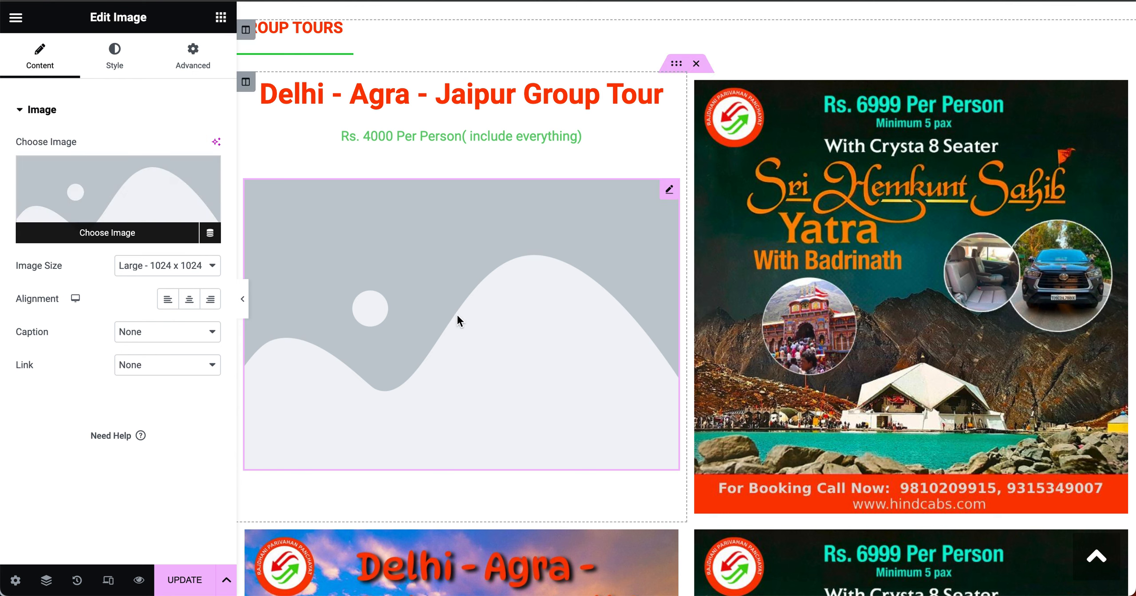
click(137, 191)
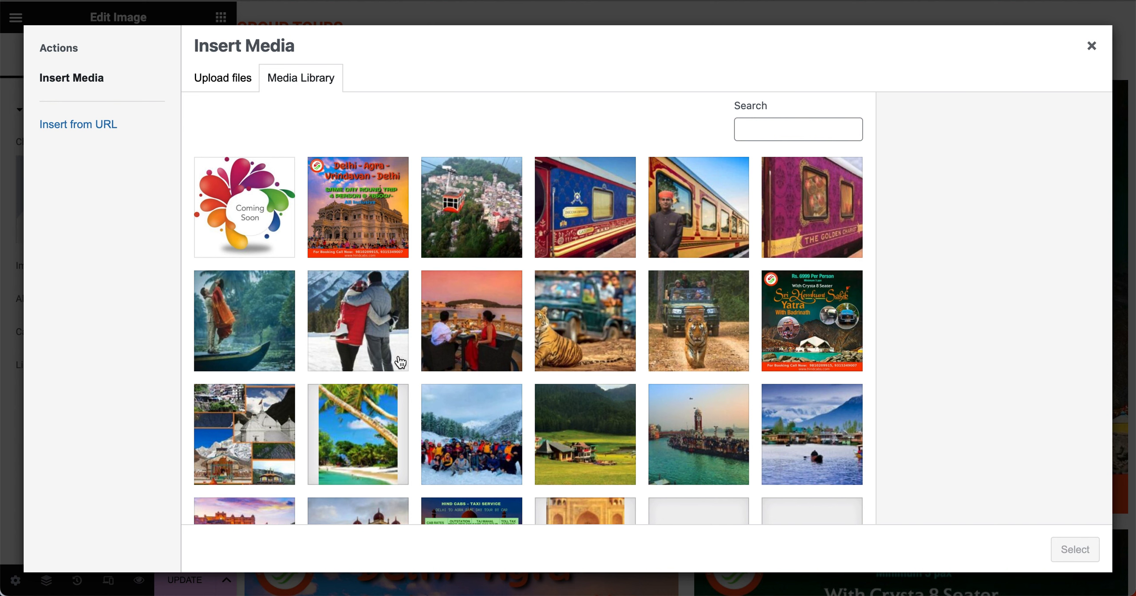
Step: Insert the Coming Soon picture and set its image size to Thumbnail 150 x 150
click(261, 215)
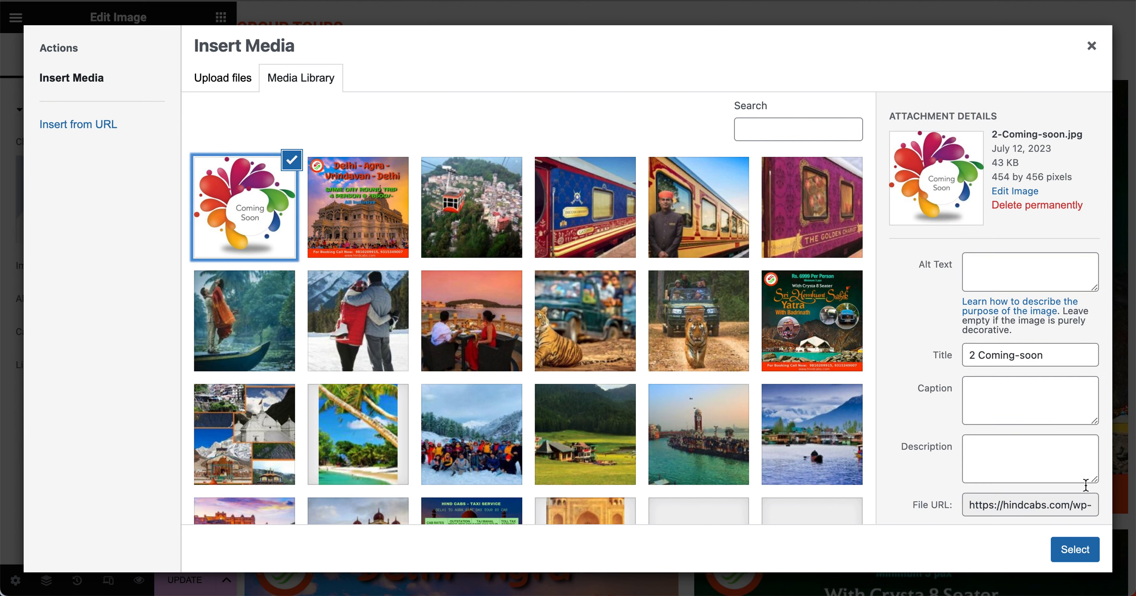
click(1075, 550)
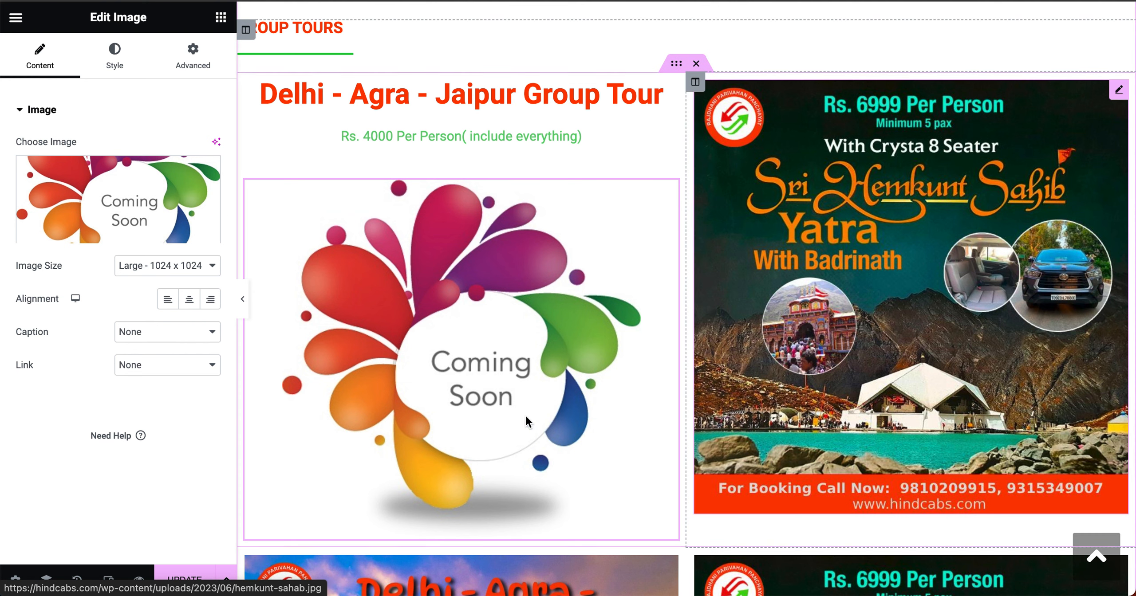
click(167, 267)
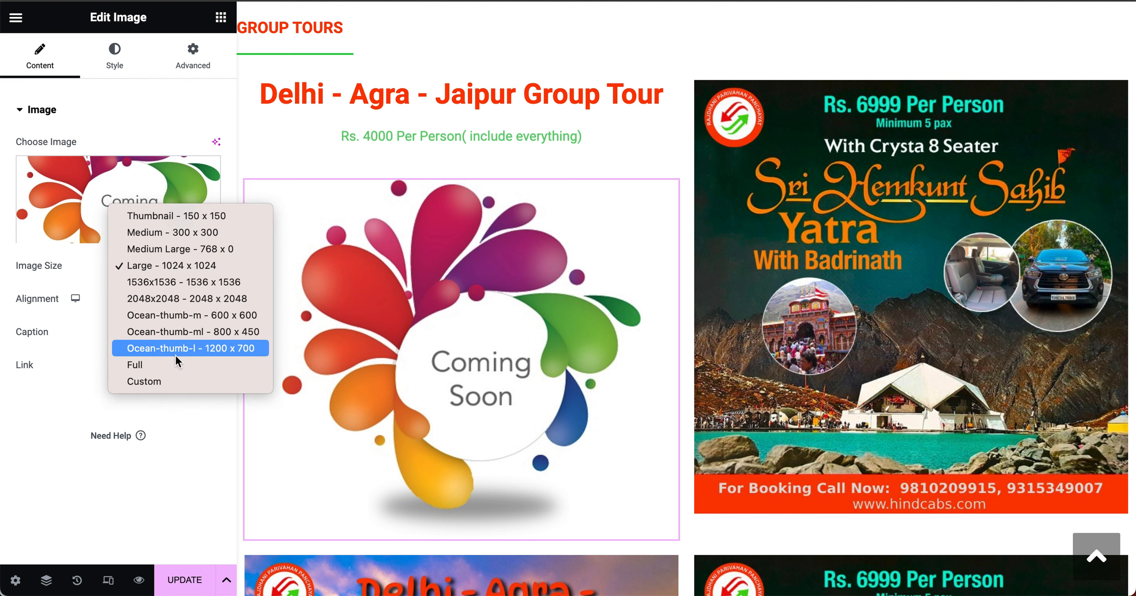
click(188, 211)
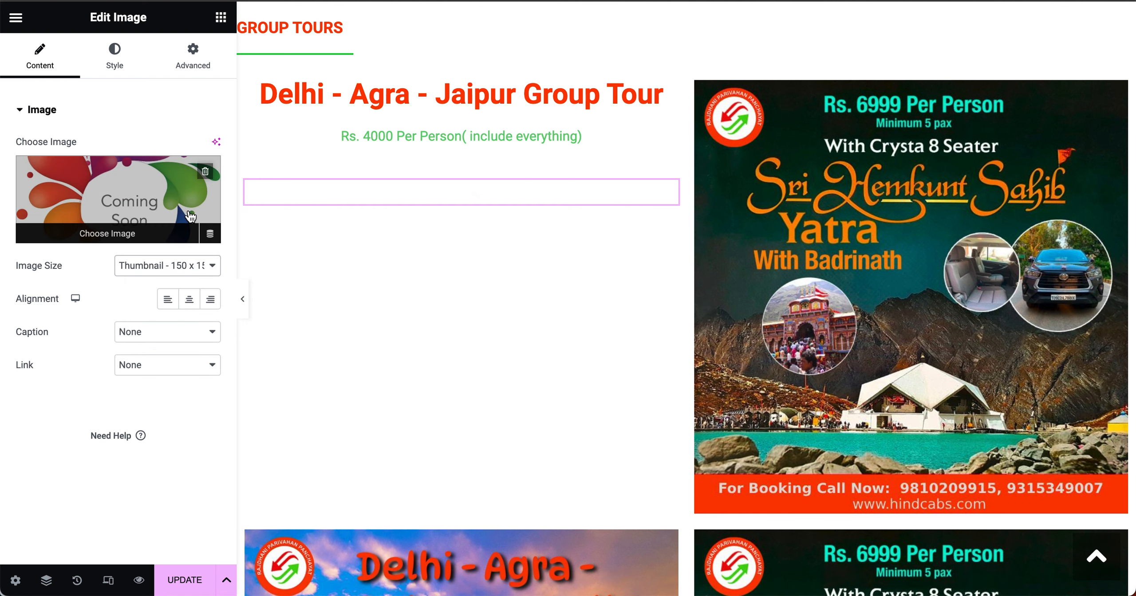
click(170, 267)
click(175, 284)
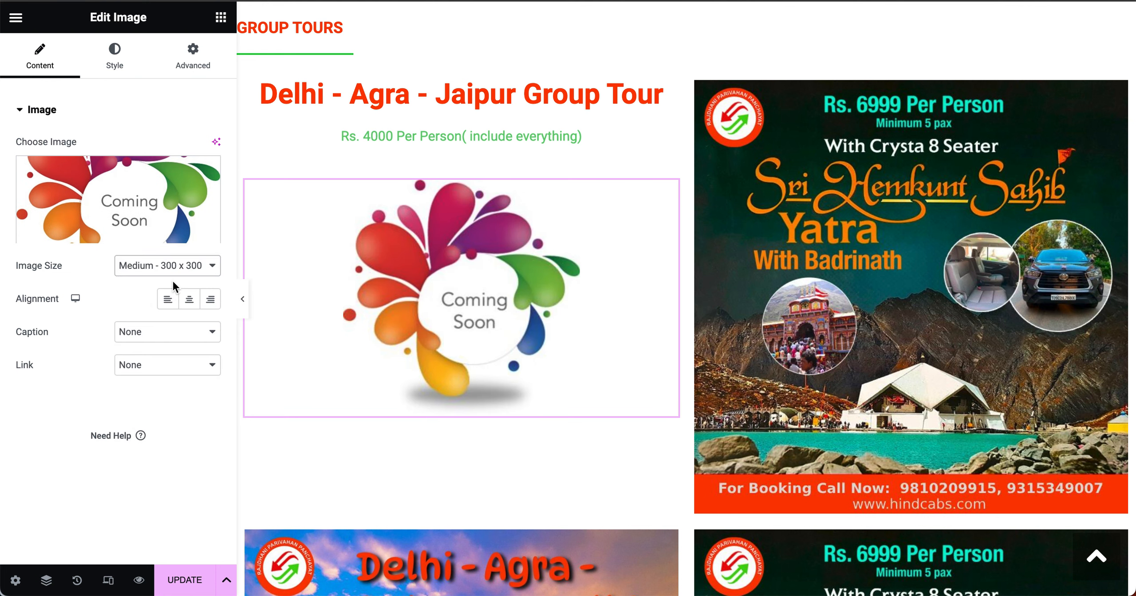
click(172, 268)
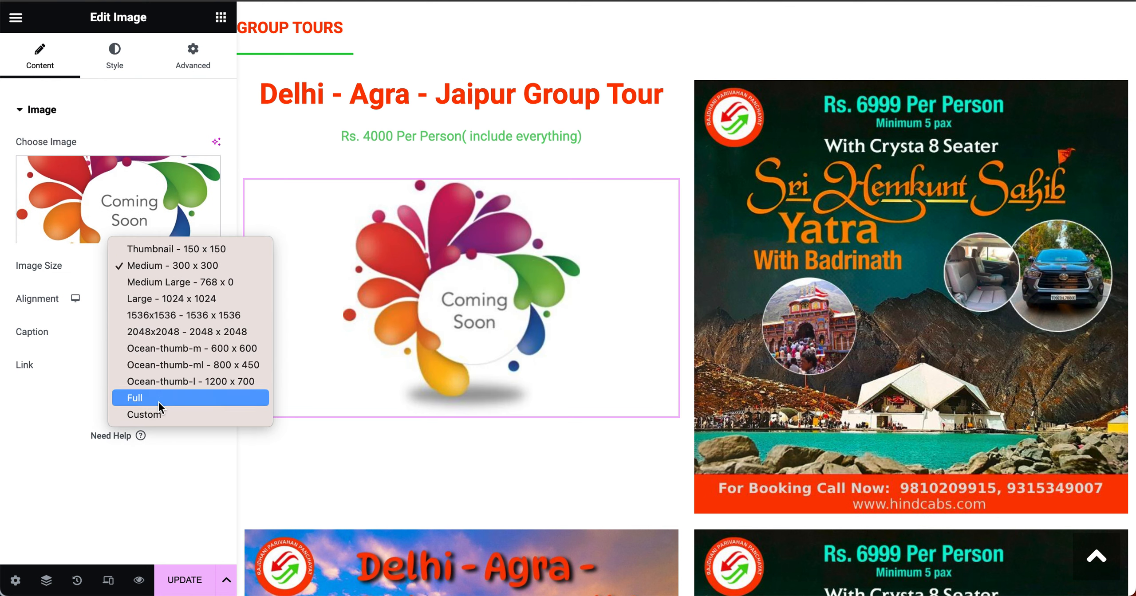
click(160, 415)
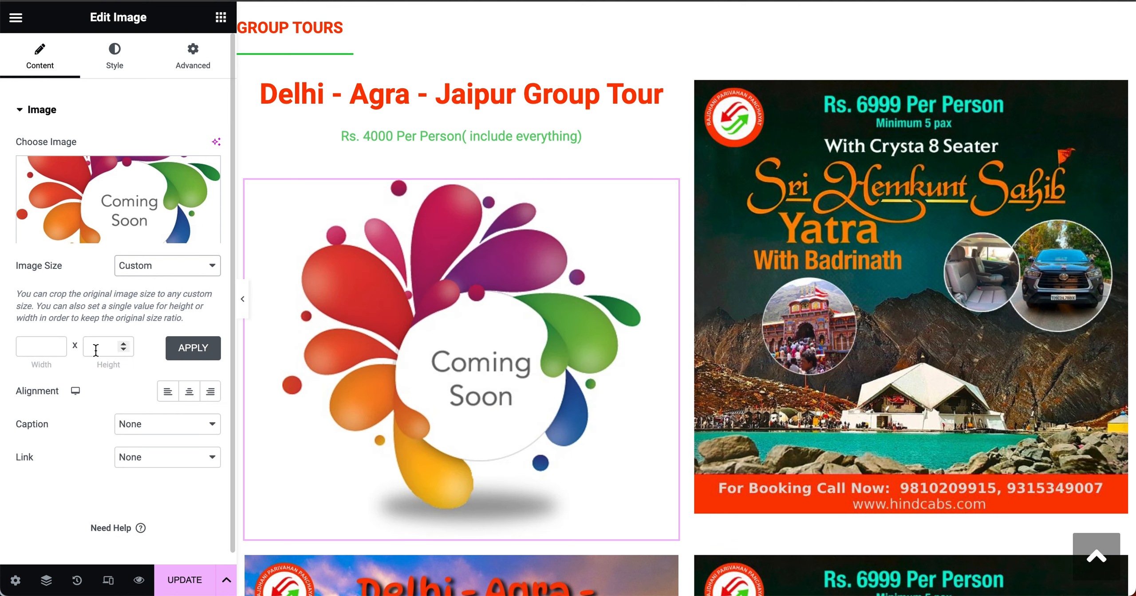
click(158, 266)
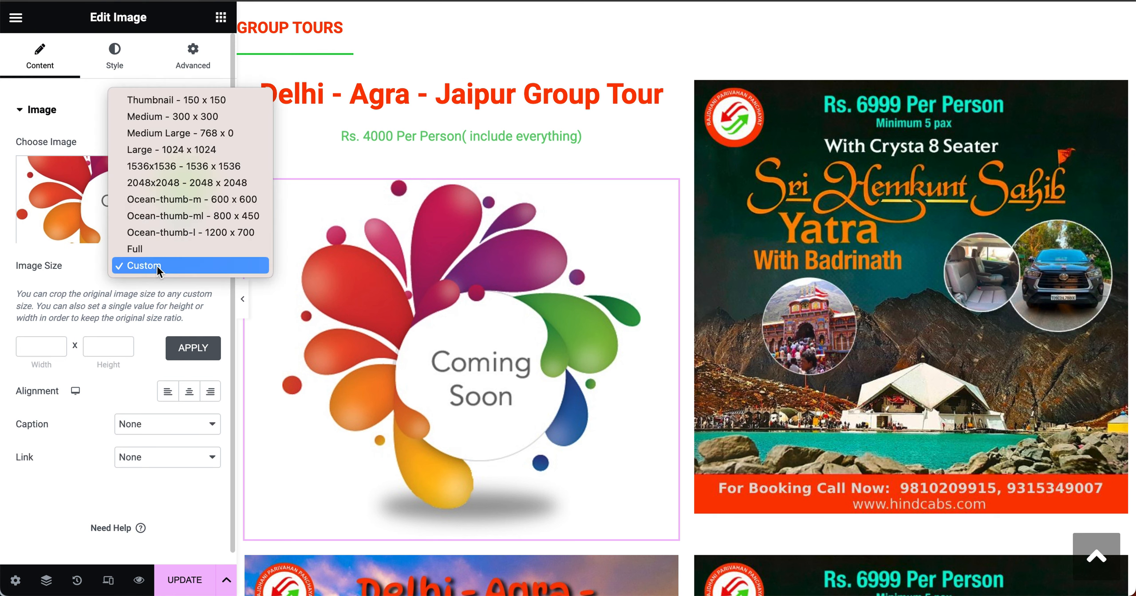
click(186, 100)
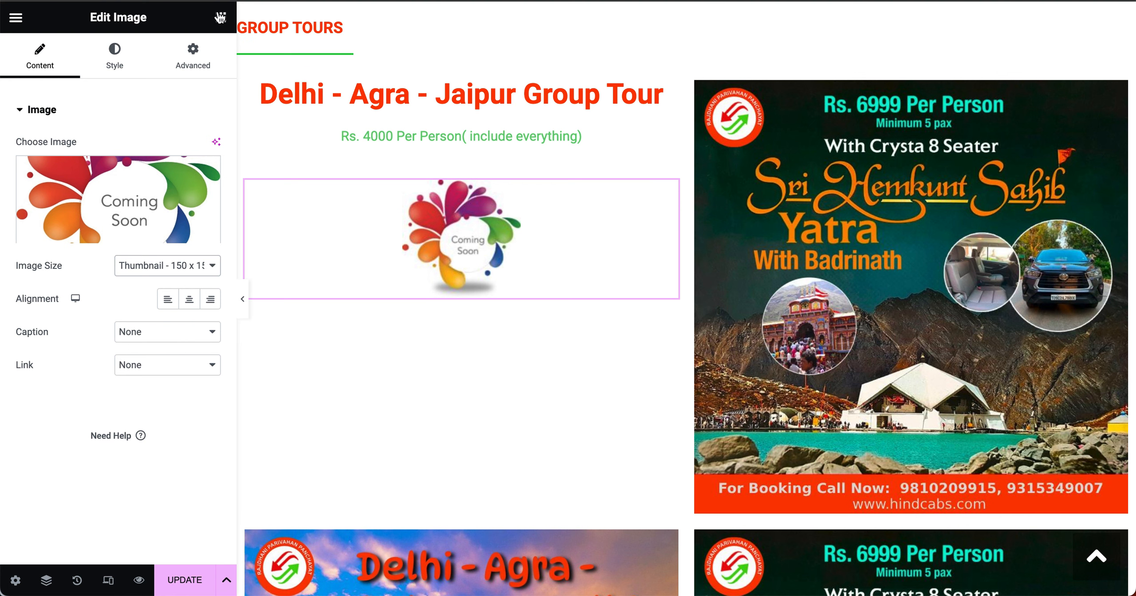
click(223, 22)
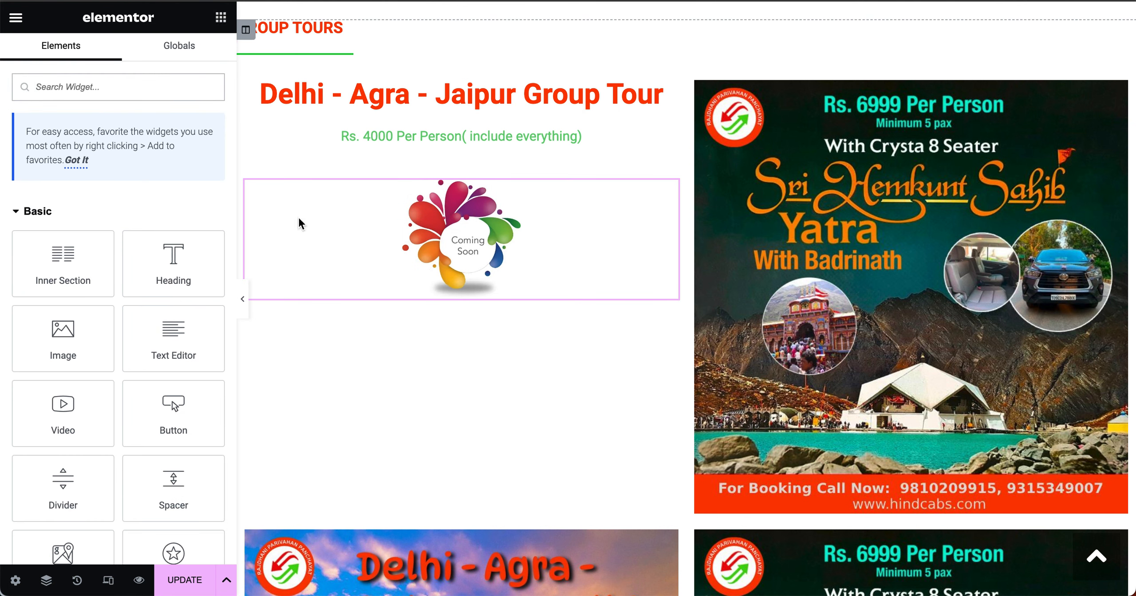
Step: Add a text block with the 'For Booking: Please call us On' line, two phone numbers, and 'Website: Hindcabs.com'
drag(177, 342, 474, 263)
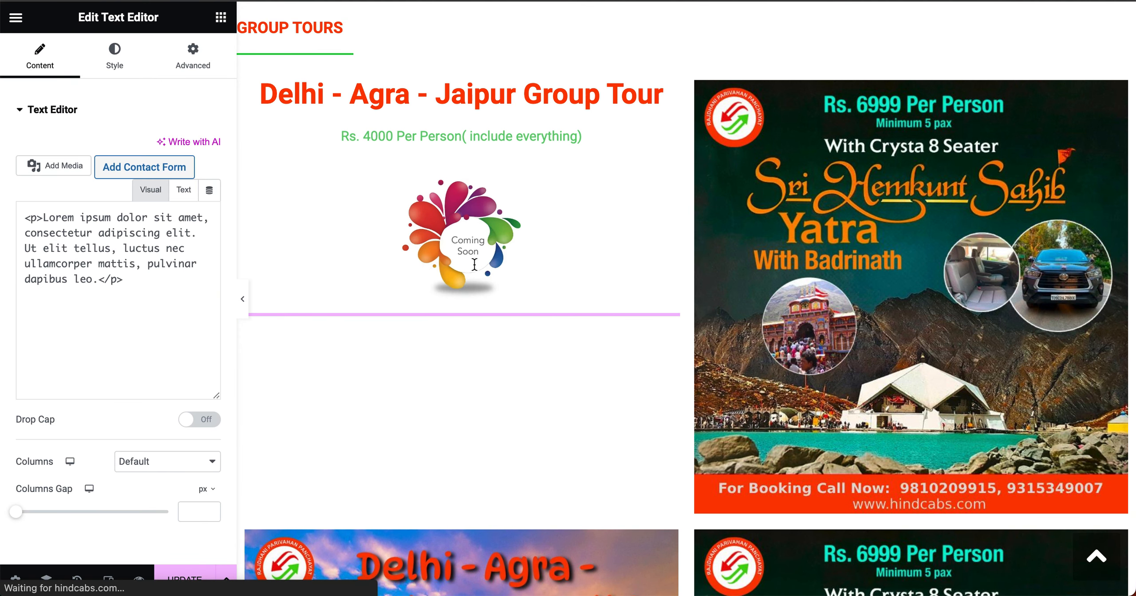
click(161, 275)
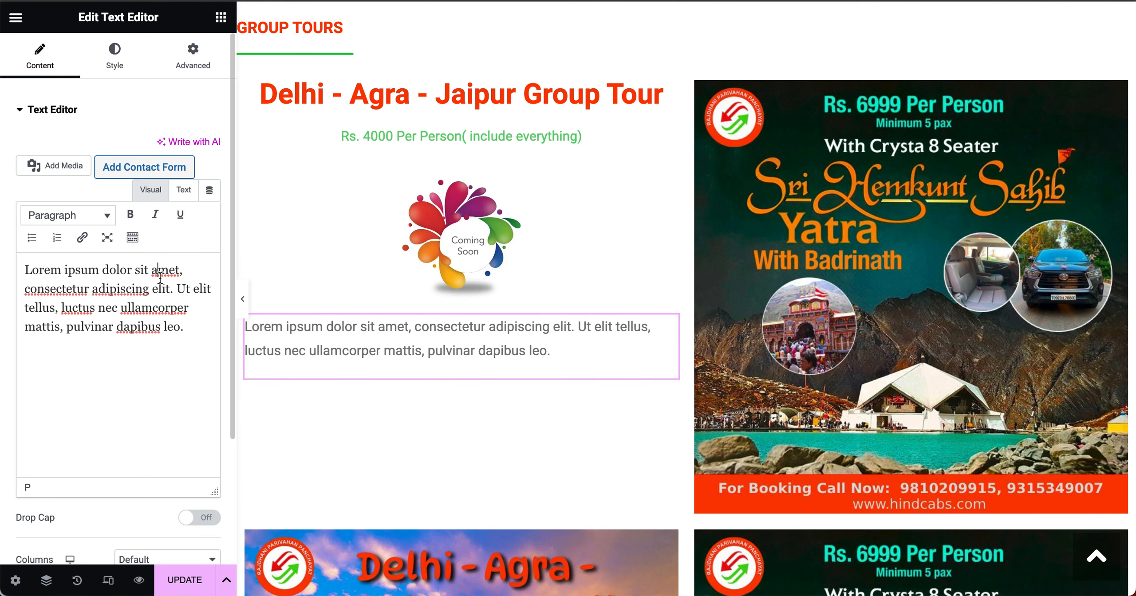
key(ctrl+a)
key(BackSpace)
text(For )
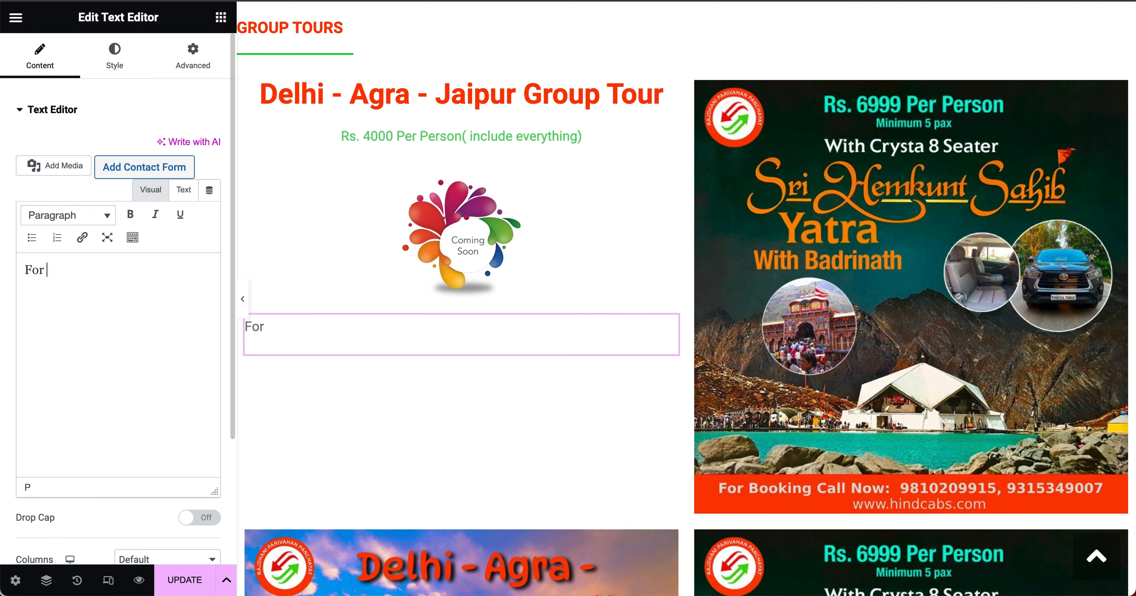
text(Booking)
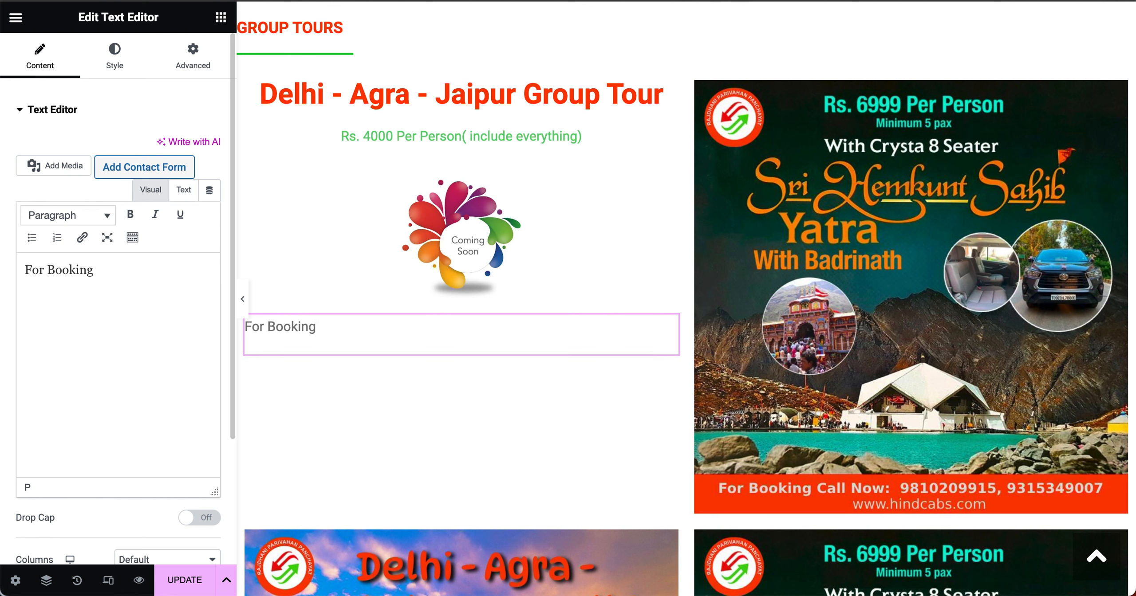
text(: Please call )
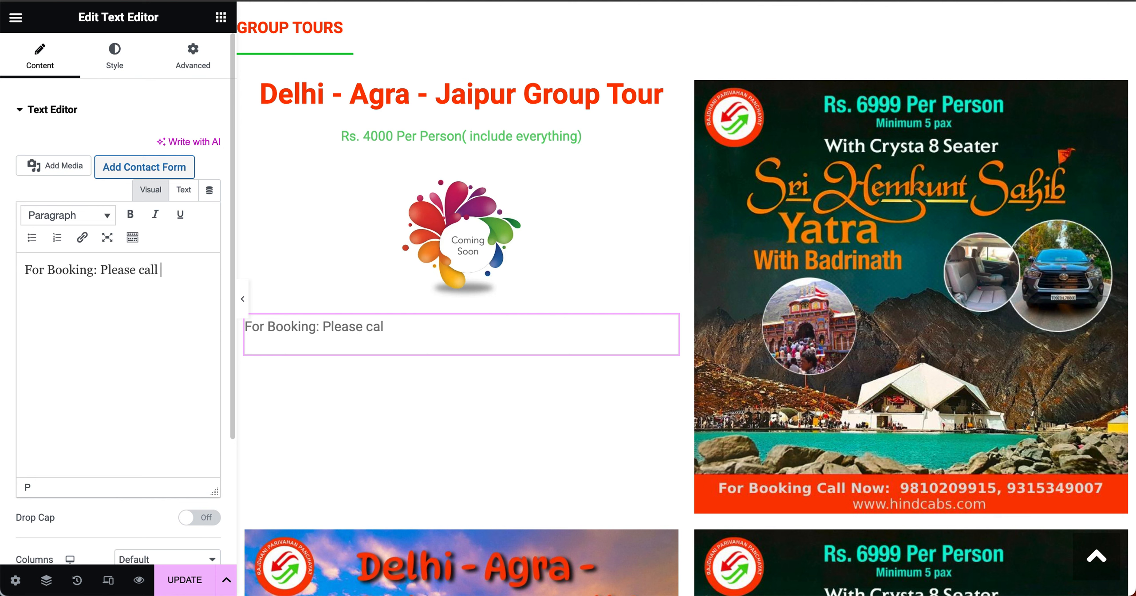
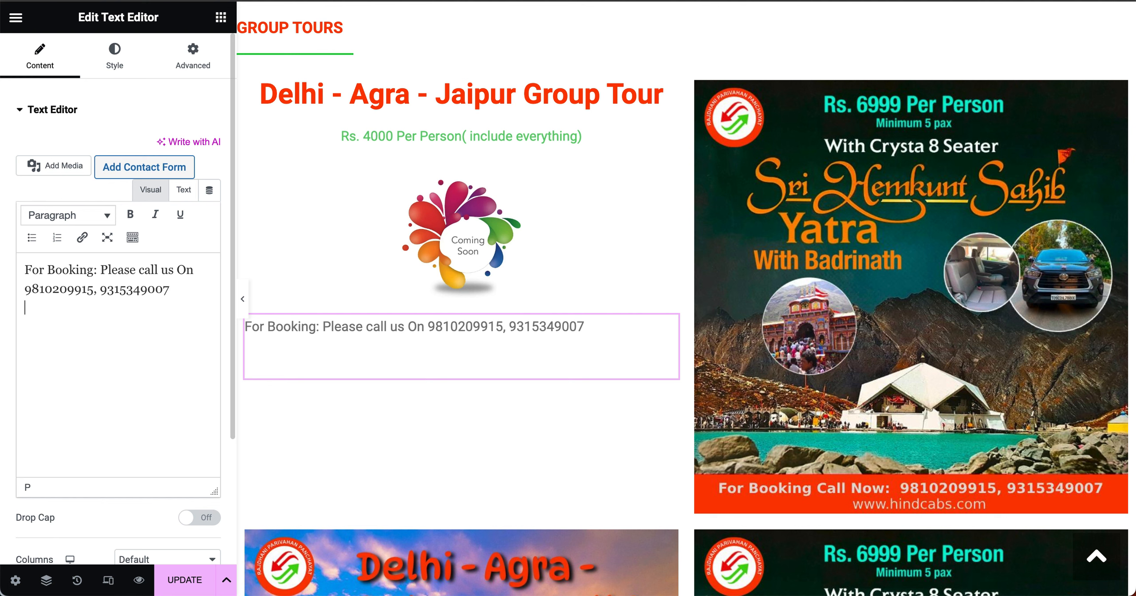
text(Email)
key(BackSpace)
key(BackSpace)
key(BackSpace)
key(BackSpace)
key(BackSpace)
key(BackSpace)
text(Website: Hindcabs)
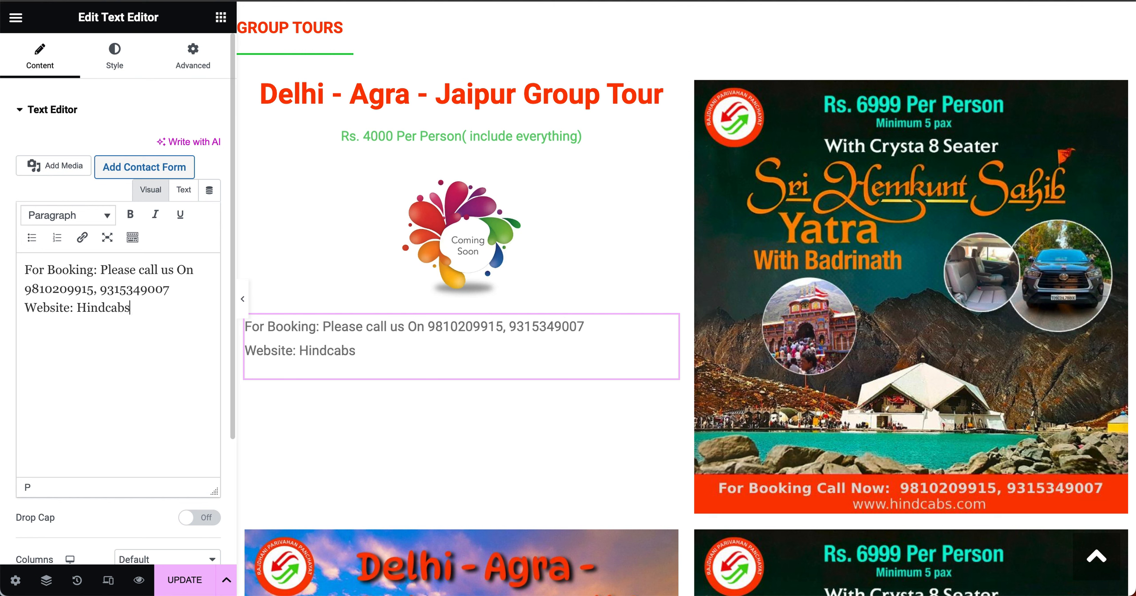
text(.com)
Step: Make the 'For Booking' and 'Website' labels bold
drag(93, 268, 23, 266)
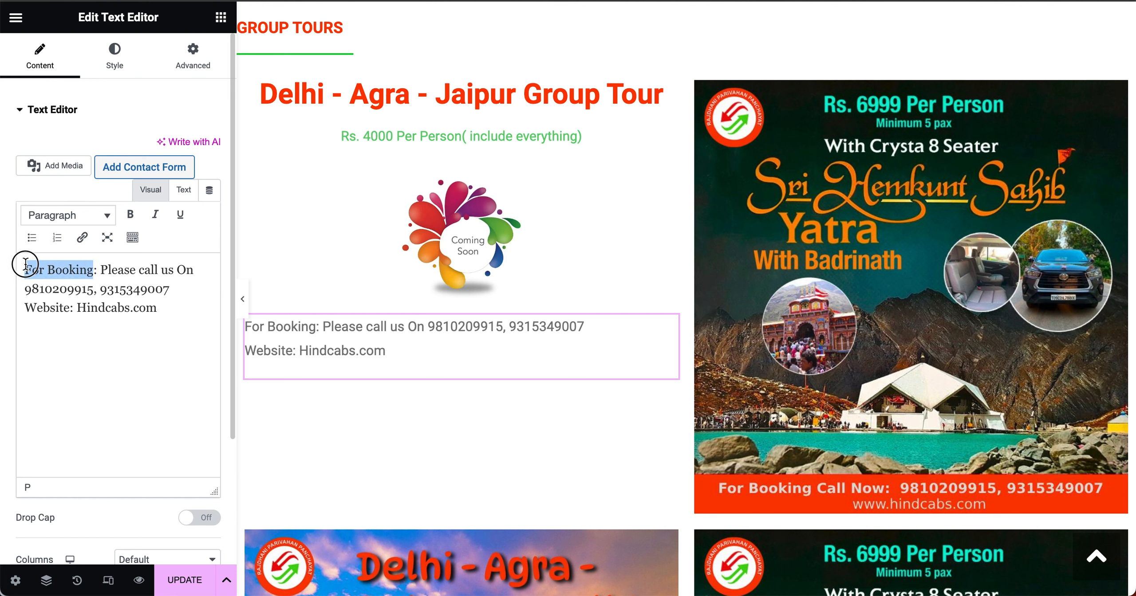
click(130, 215)
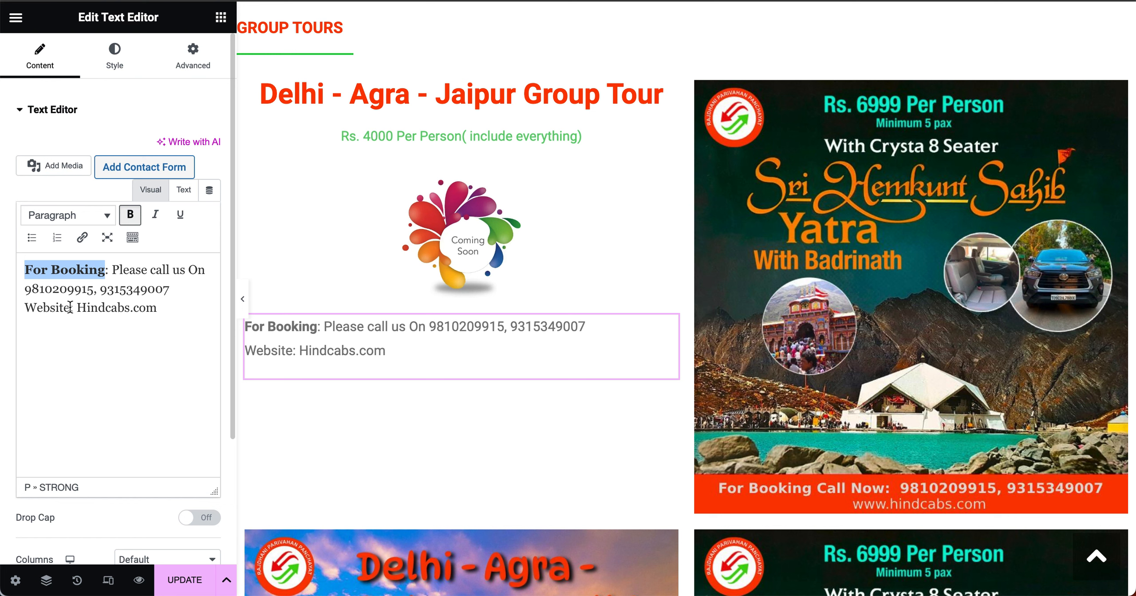
drag(70, 307, 23, 308)
click(130, 216)
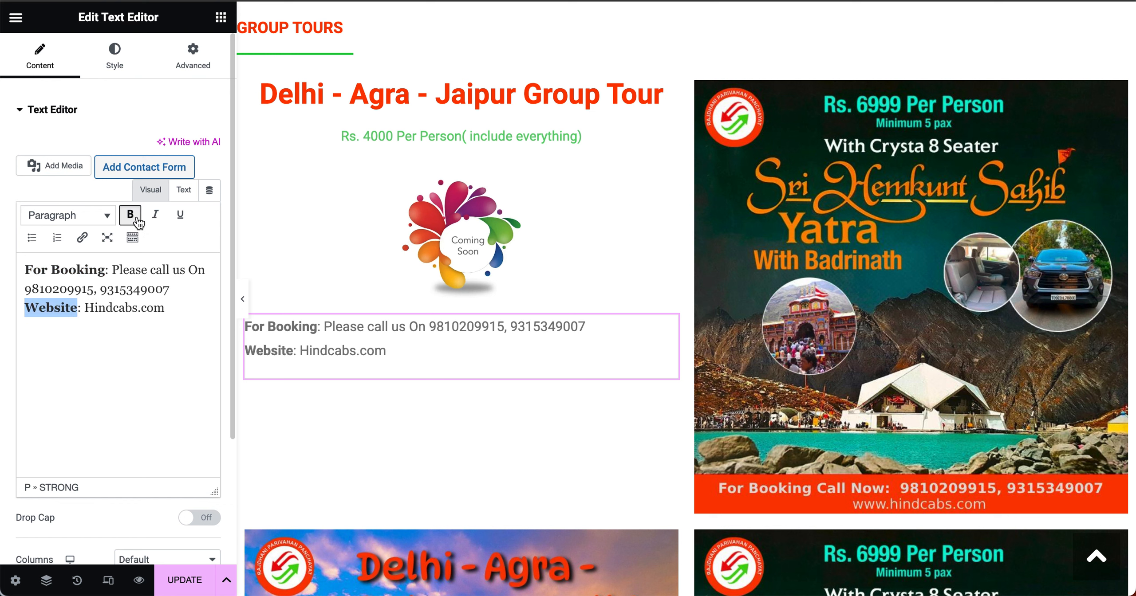
drag(85, 308, 162, 308)
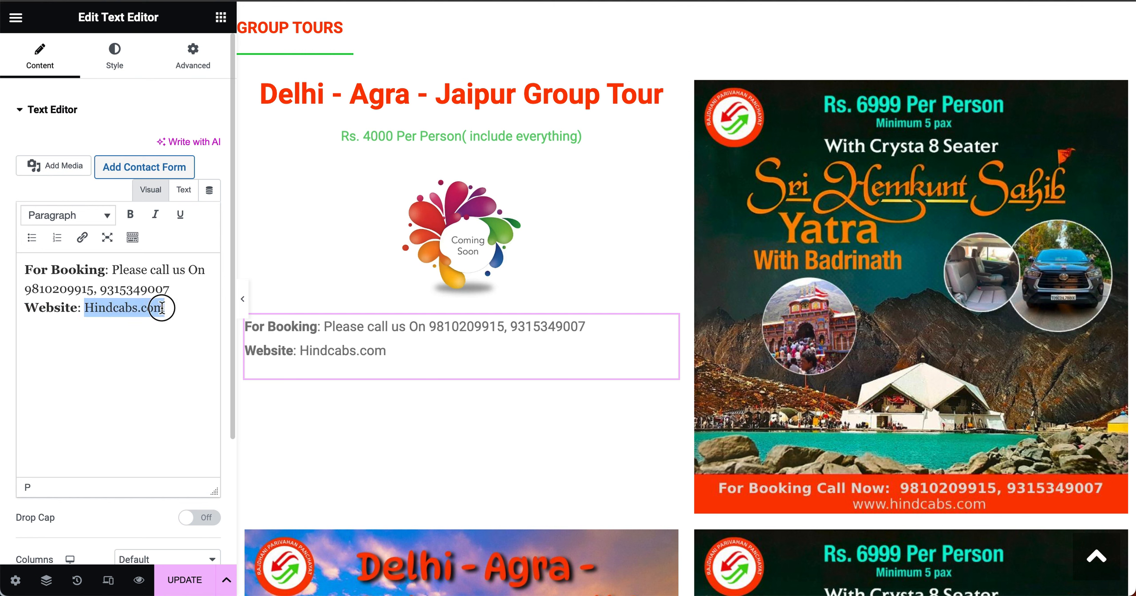
click(82, 239)
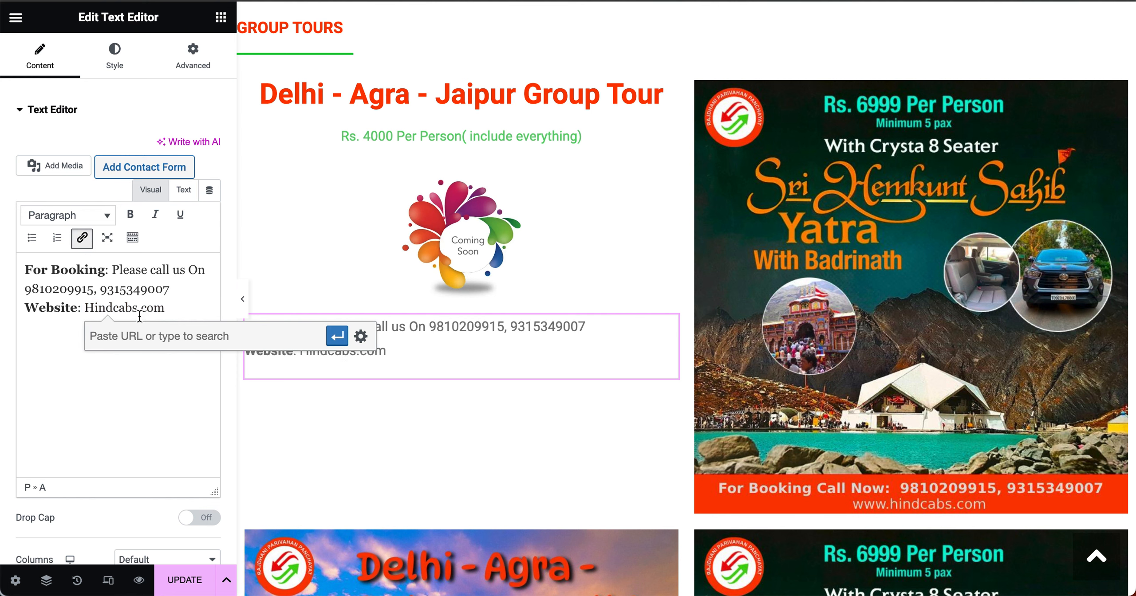
drag(85, 310, 164, 308)
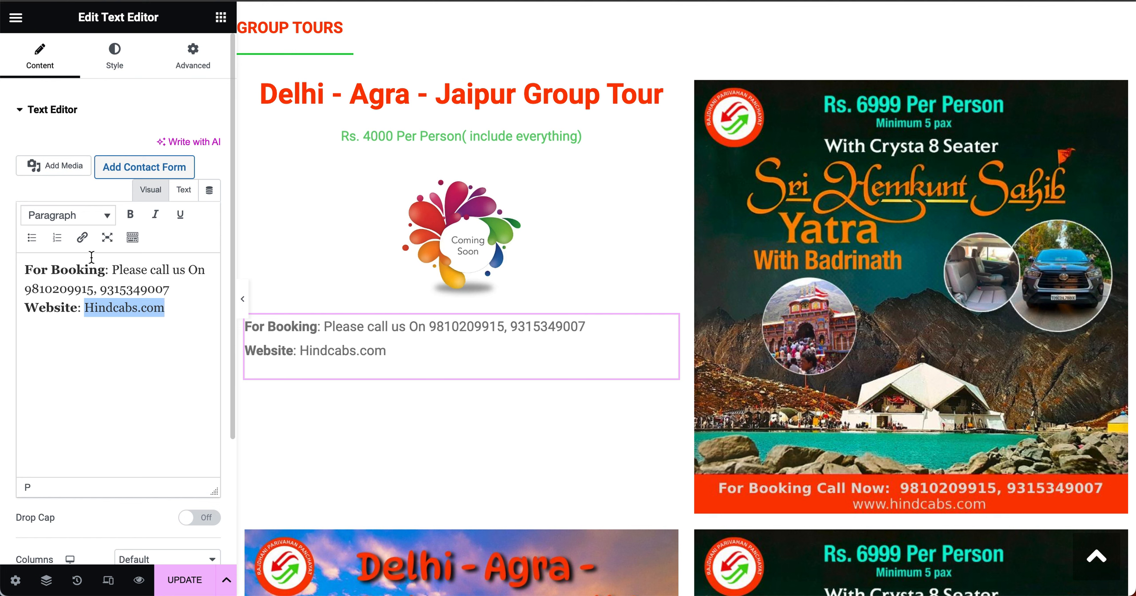
click(83, 238)
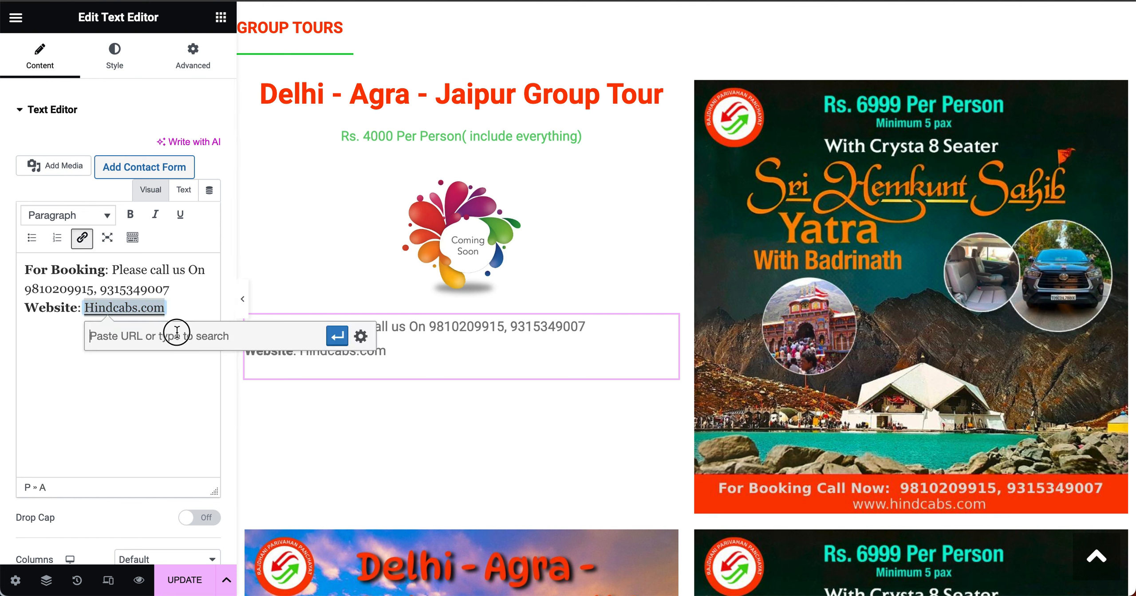
text(http)
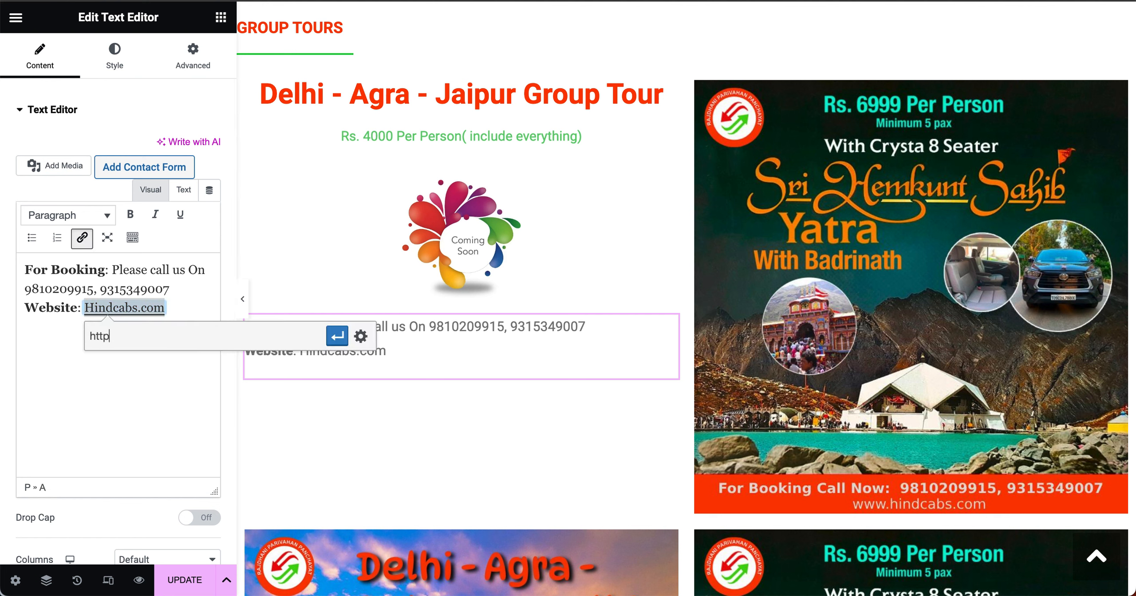
text(s://hindcabs.com)
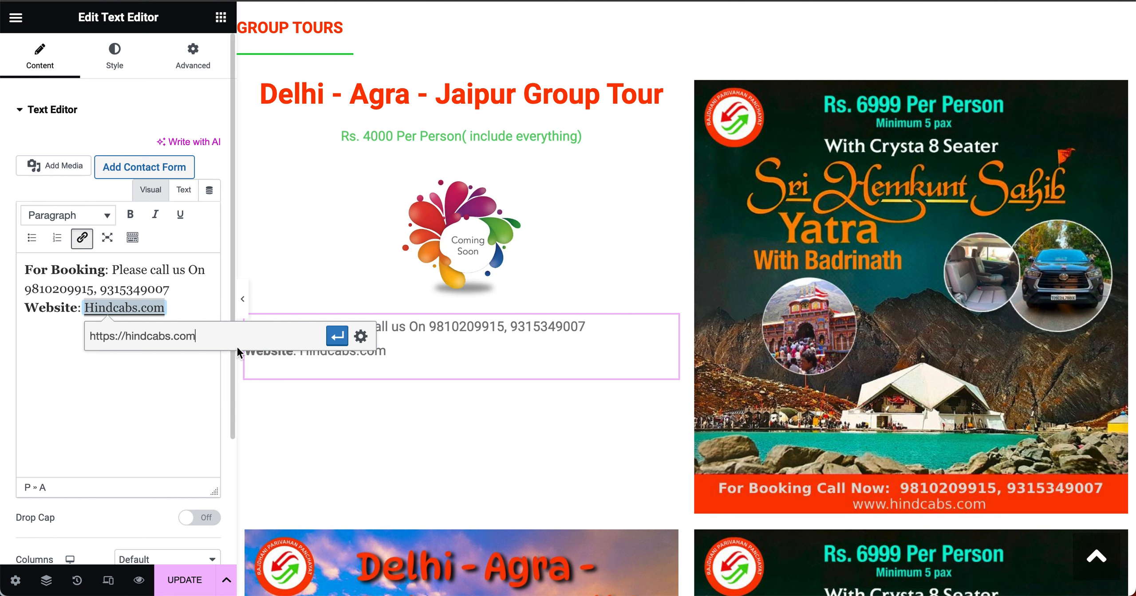
click(337, 336)
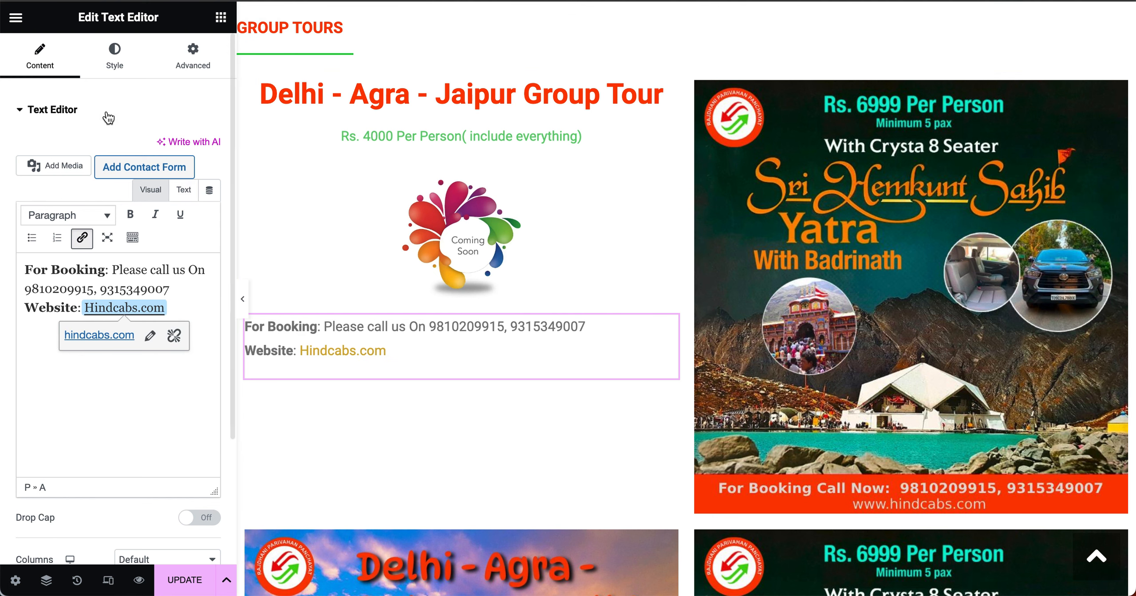
click(114, 55)
Step: Center the booking and website text and publish the page with UPDATE
click(169, 149)
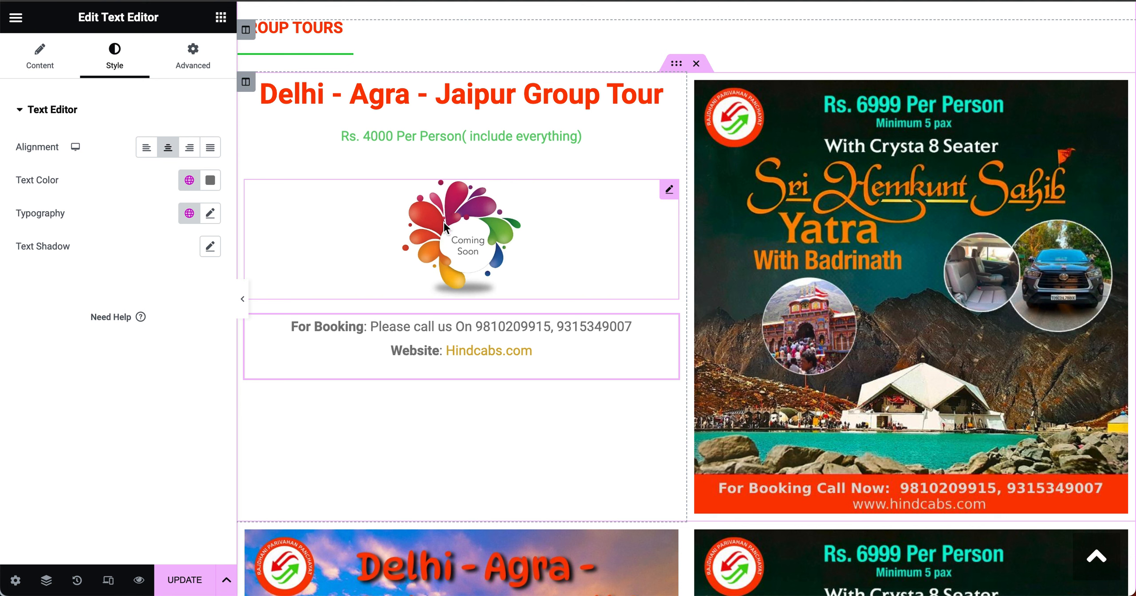
click(185, 581)
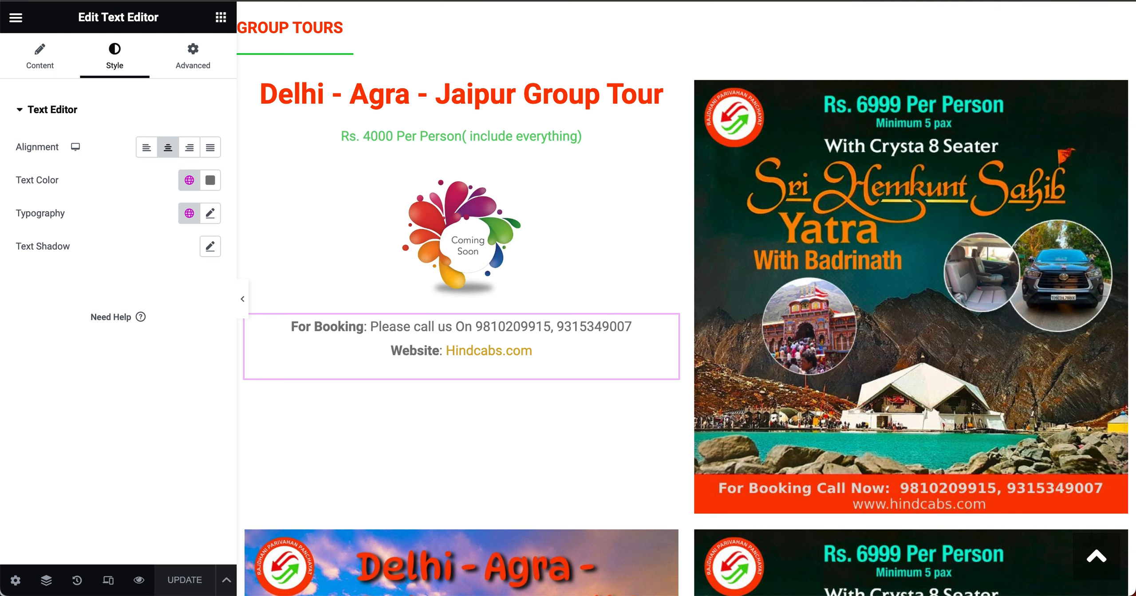
key(super+shift+n)
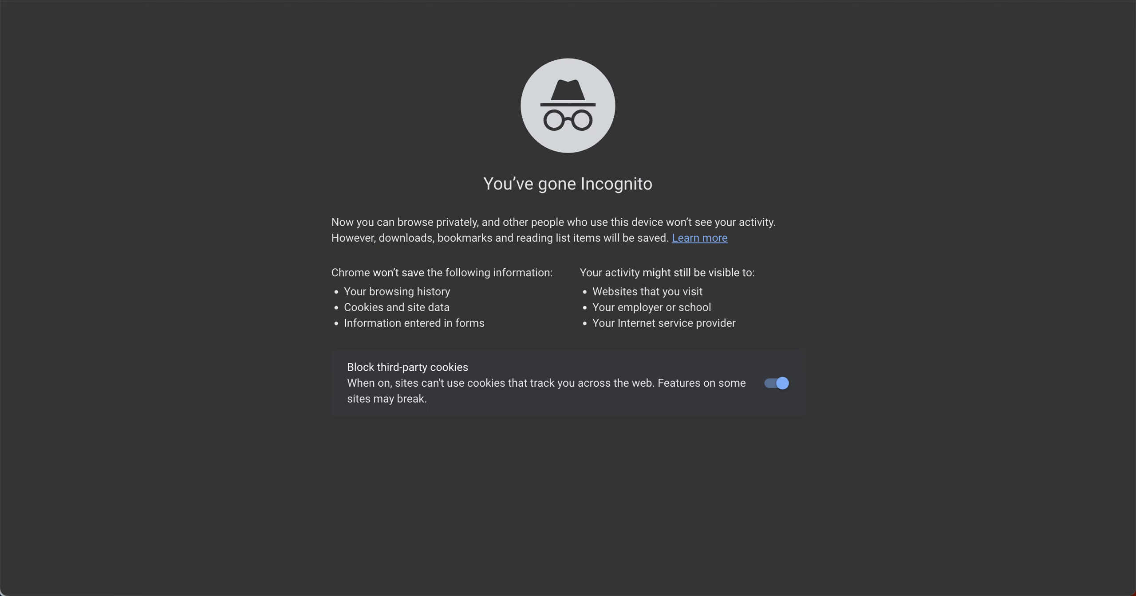
Step: Visit hindcabs.com, go to Tour Packages then Group Tours, and scroll to the new Delhi - Agra - Jaipur row
text(hindcabs.com)
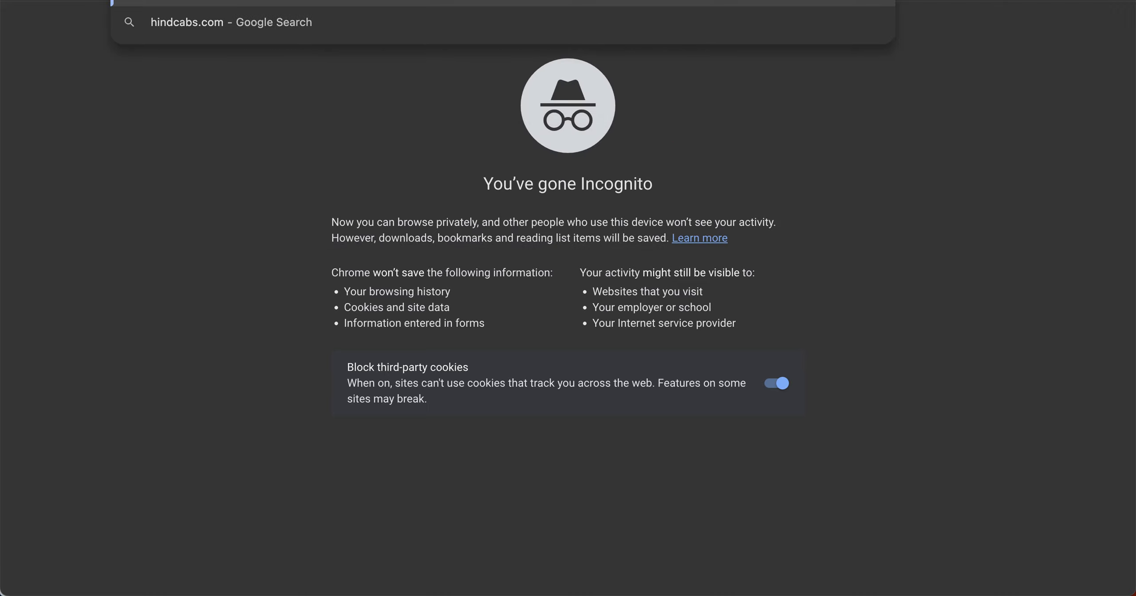
key(Return)
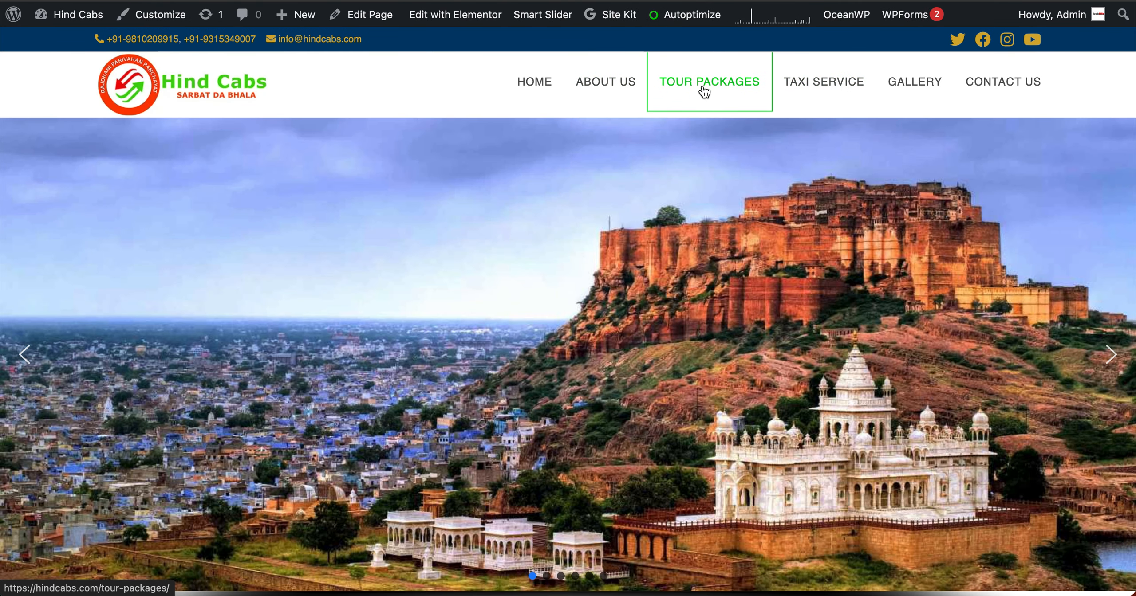
click(703, 88)
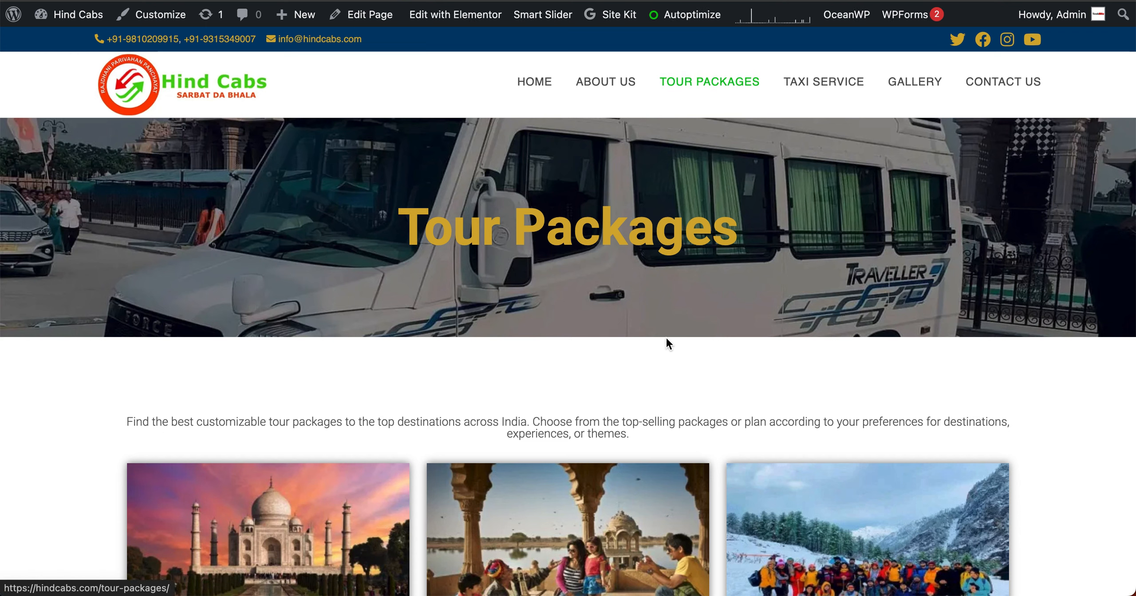
scroll(669, 390, down, 5)
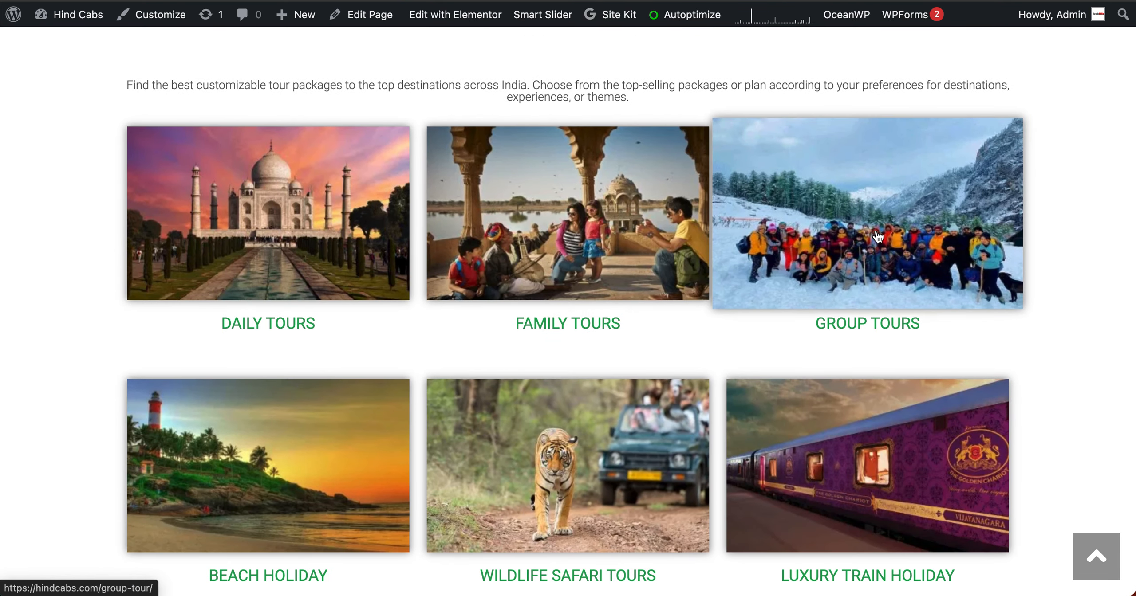
click(878, 237)
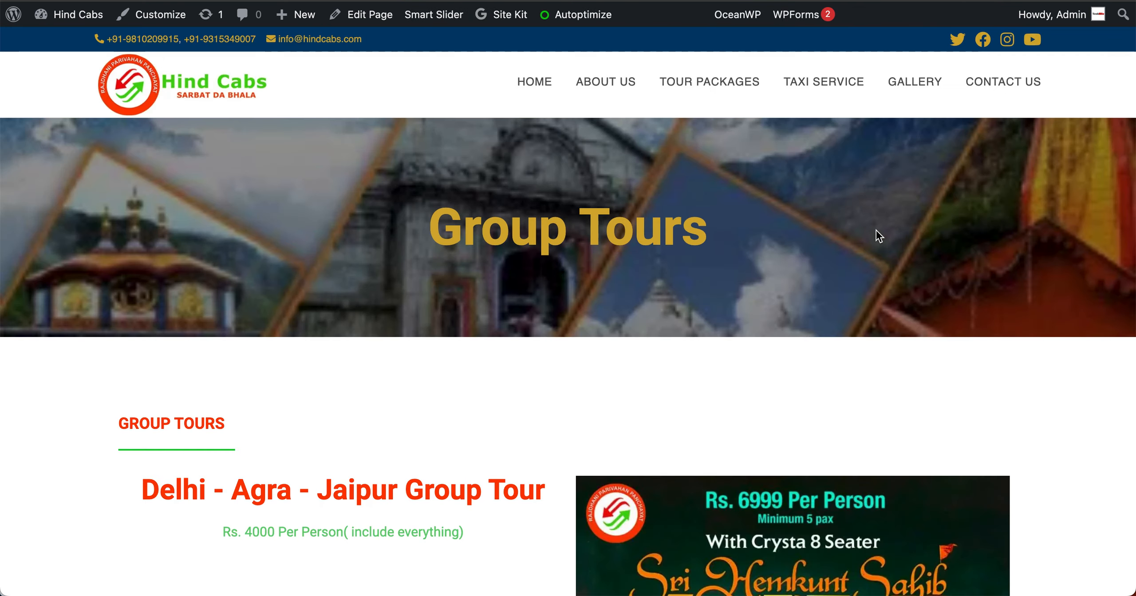
scroll(876, 230, down, 5)
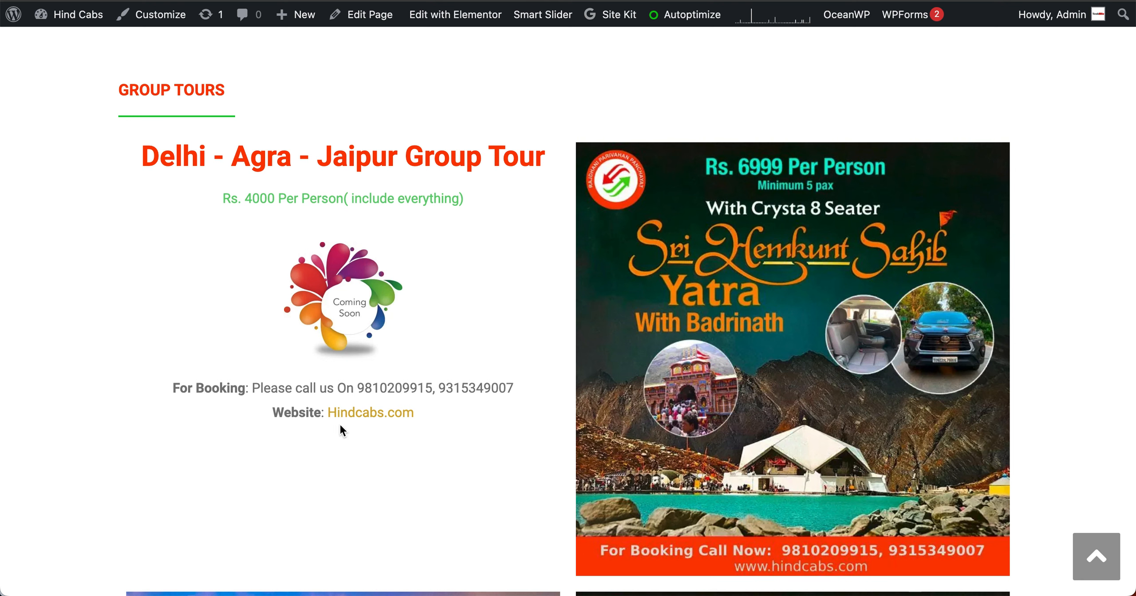
scroll(340, 426, down, 1)
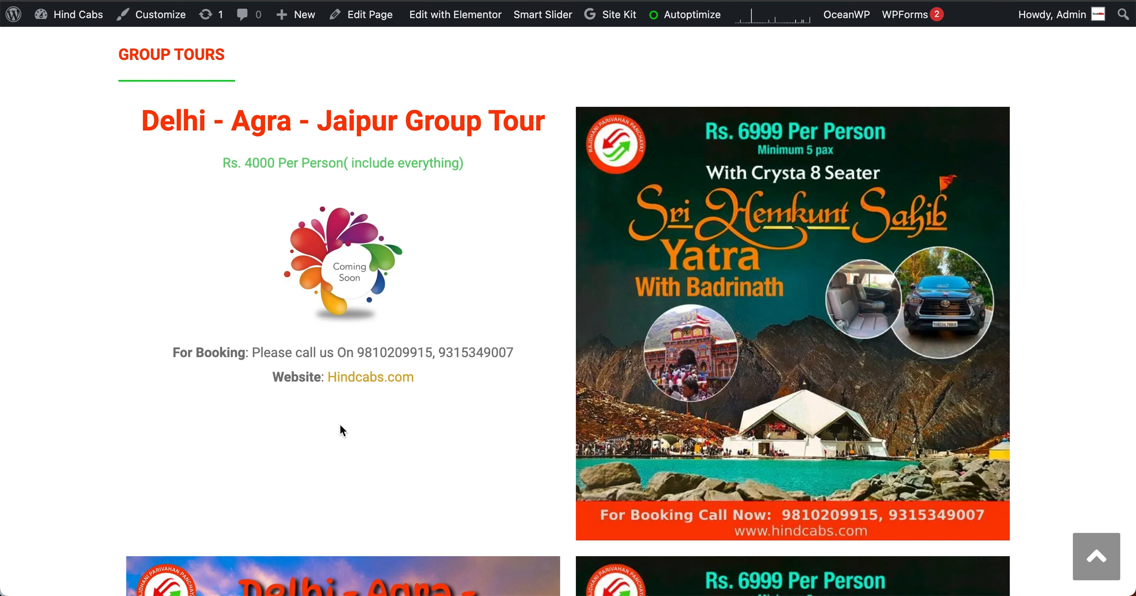
mouse_move(465, 16)
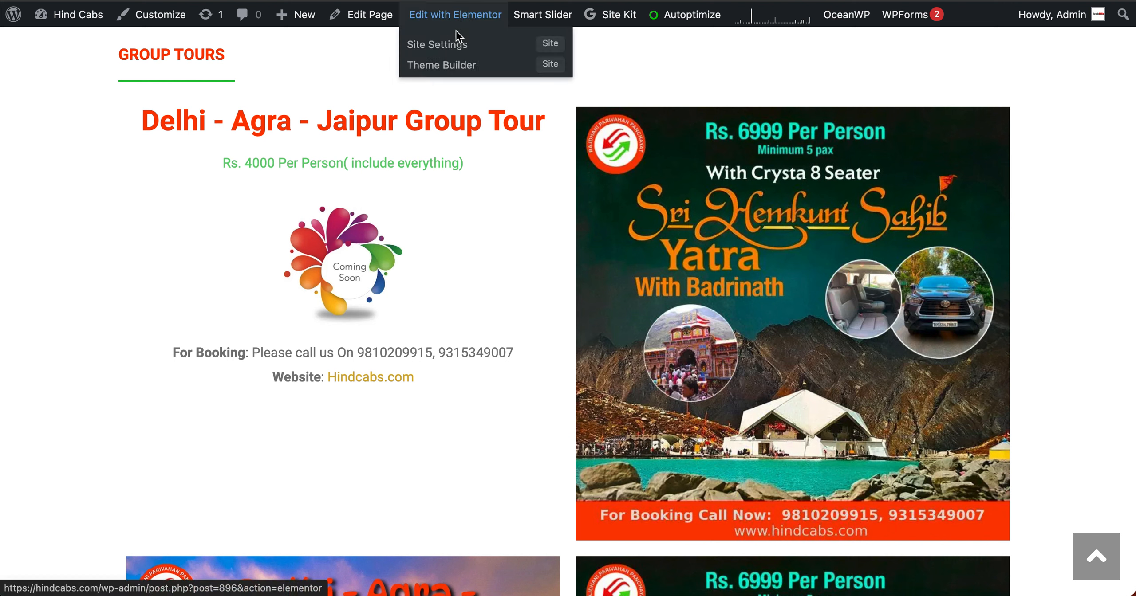